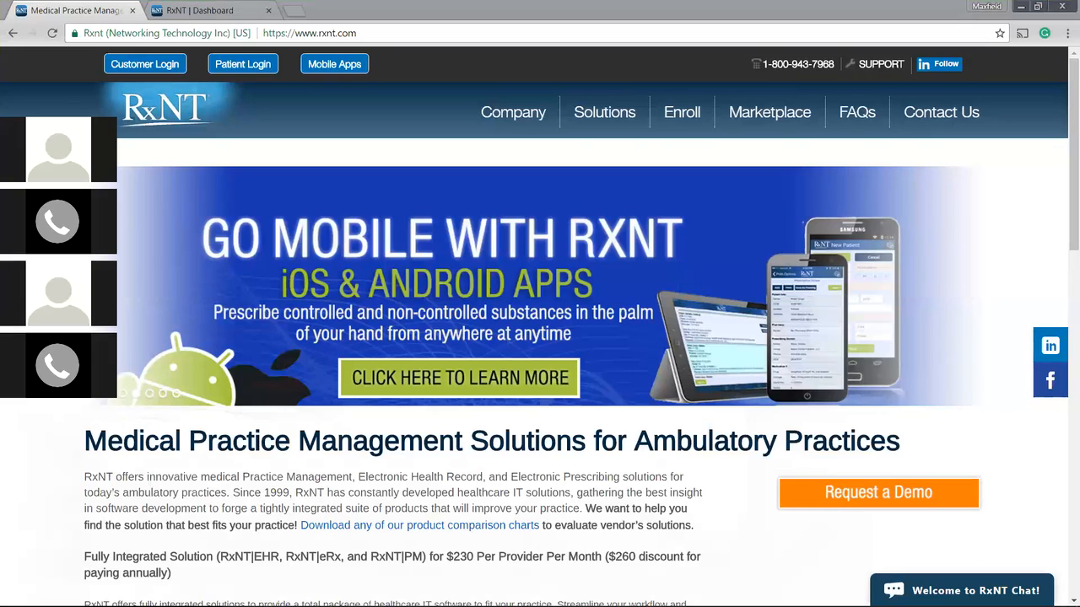
Switch to the RxNT dashboard page and log in with the prefilled customer credentials
click(53, 15)
click(196, 14)
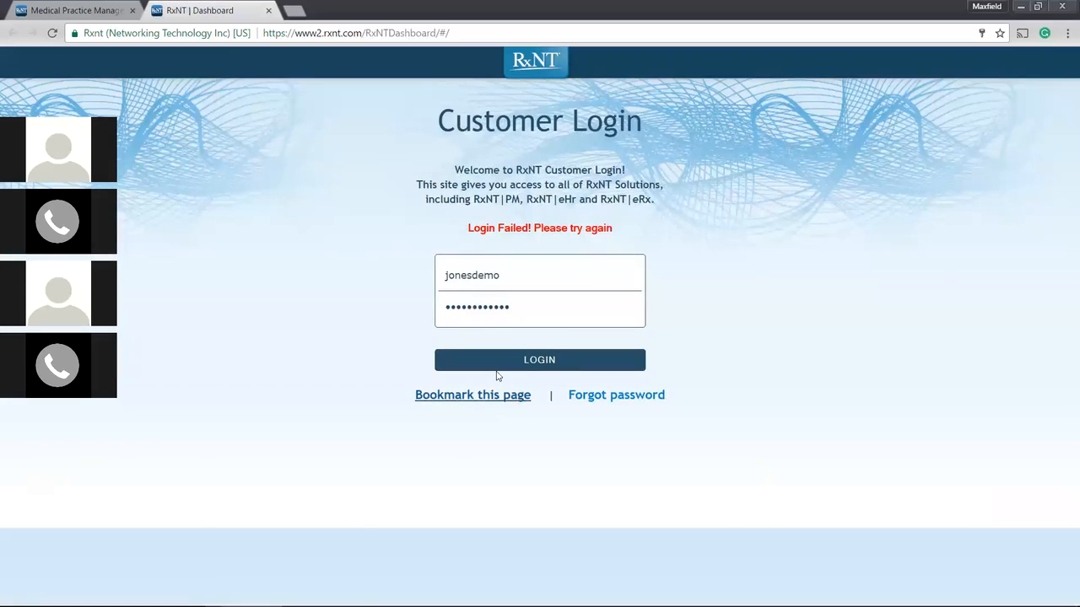
click(525, 358)
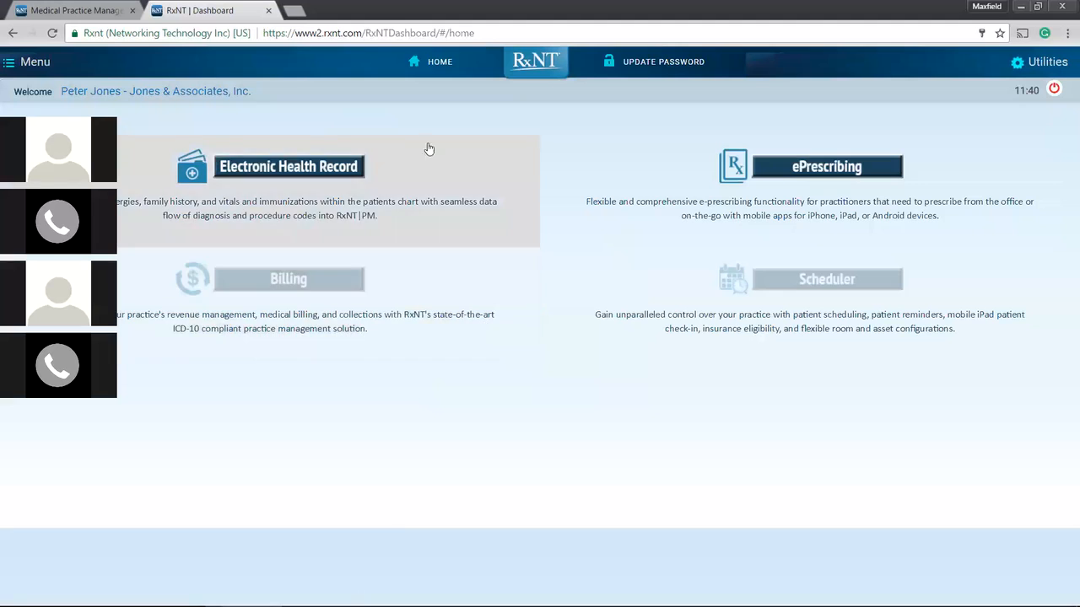
Launch the ePrescribing module and close the leftover dashboard and RxNT home pages
click(801, 169)
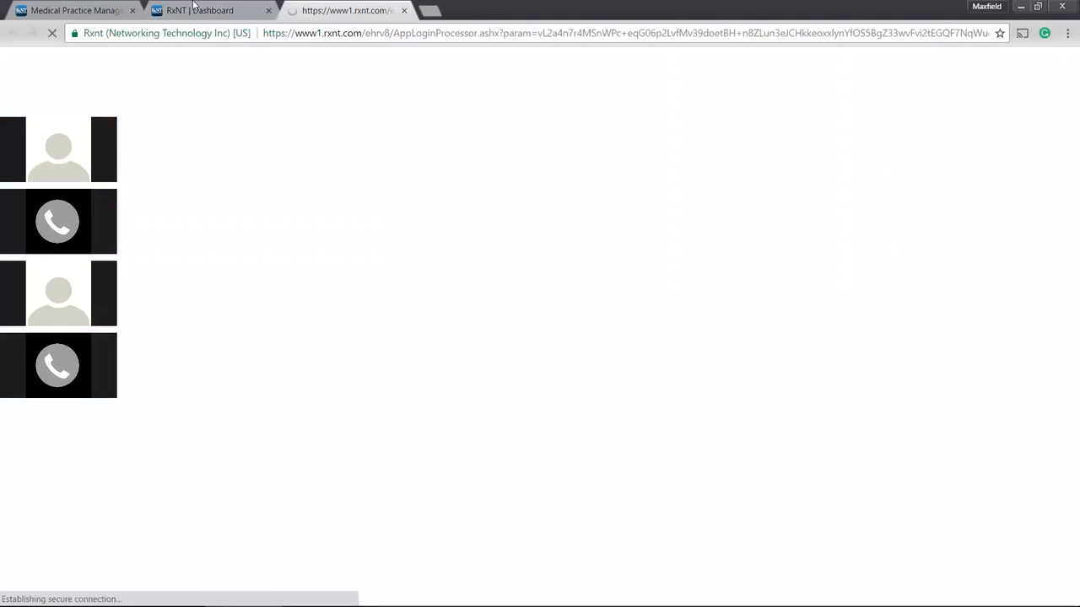
click(268, 10)
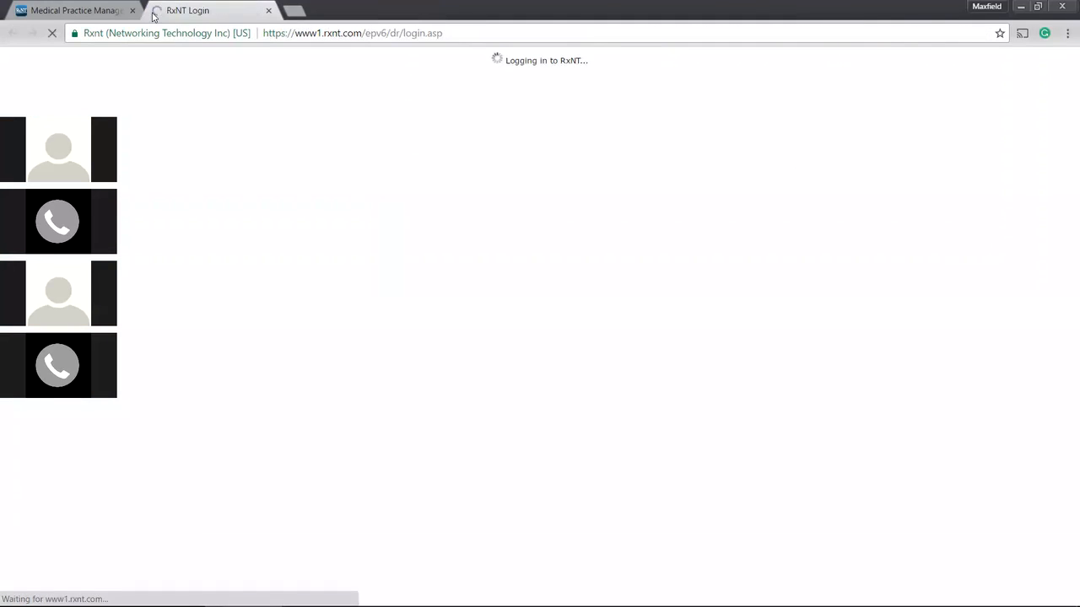
click(132, 10)
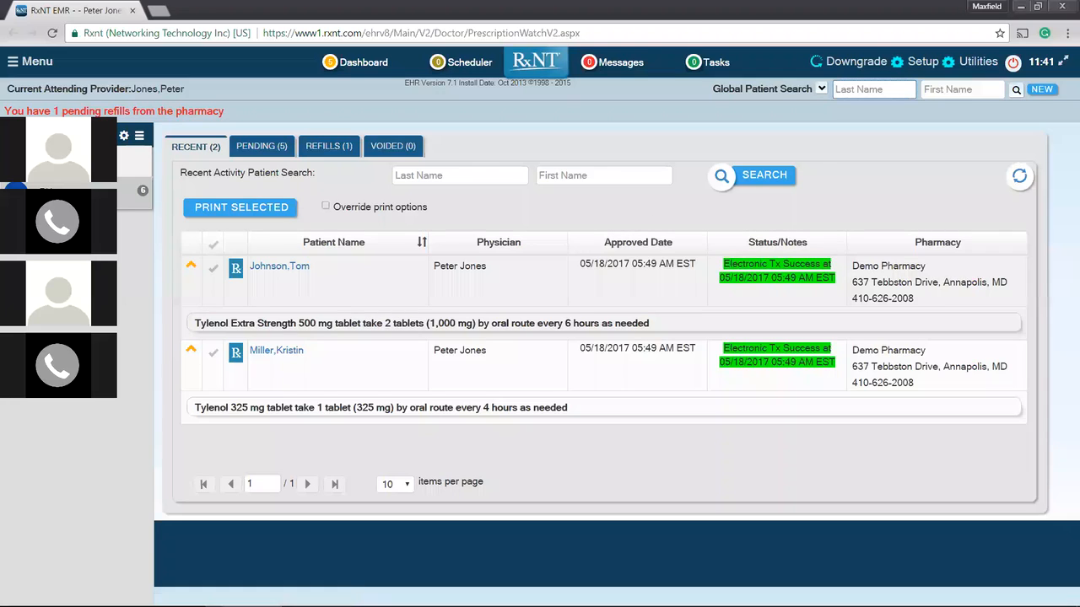
Display the pending prescriptions and mark the amoxicillin 400 mg/5 mL oral suspension entry
drag(835, 284, 725, 259)
click(727, 266)
click(283, 148)
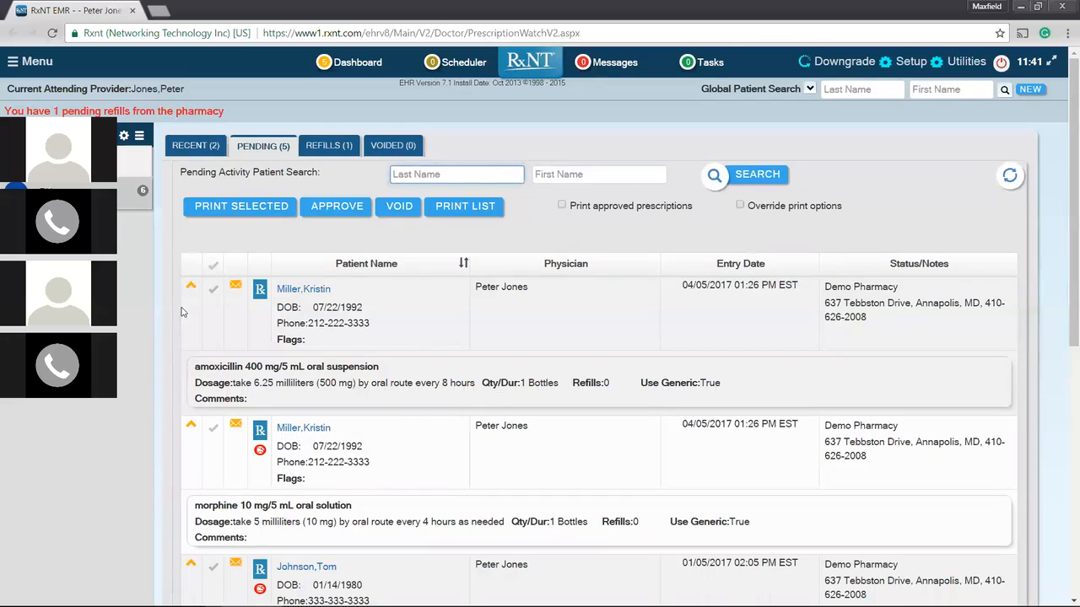
click(212, 290)
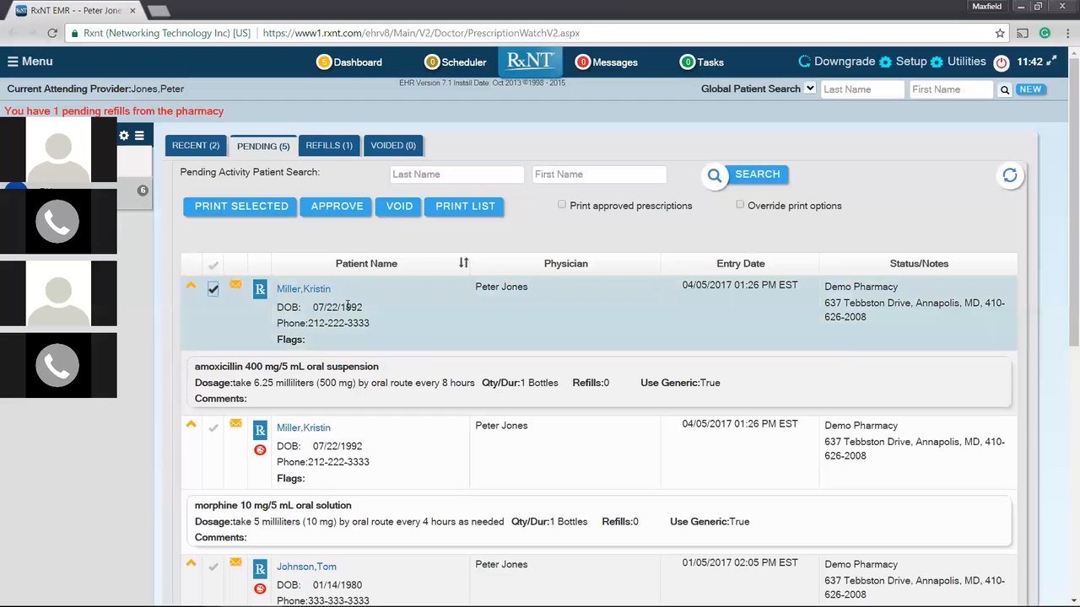
Select the Zoloft 100 mg refill request, examine the available void reasons and cancel the void
click(322, 144)
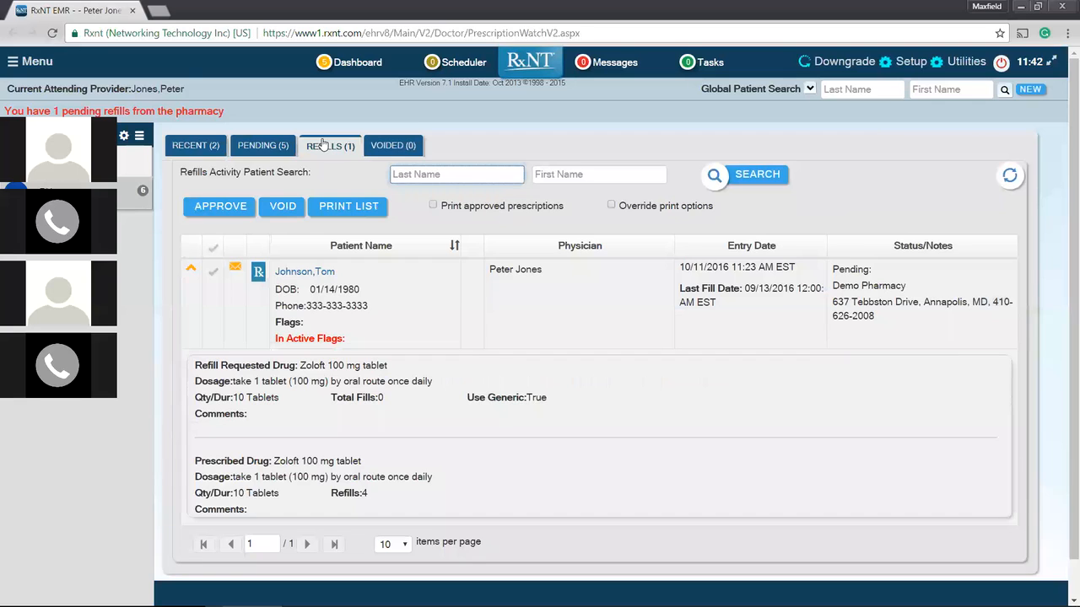
click(214, 273)
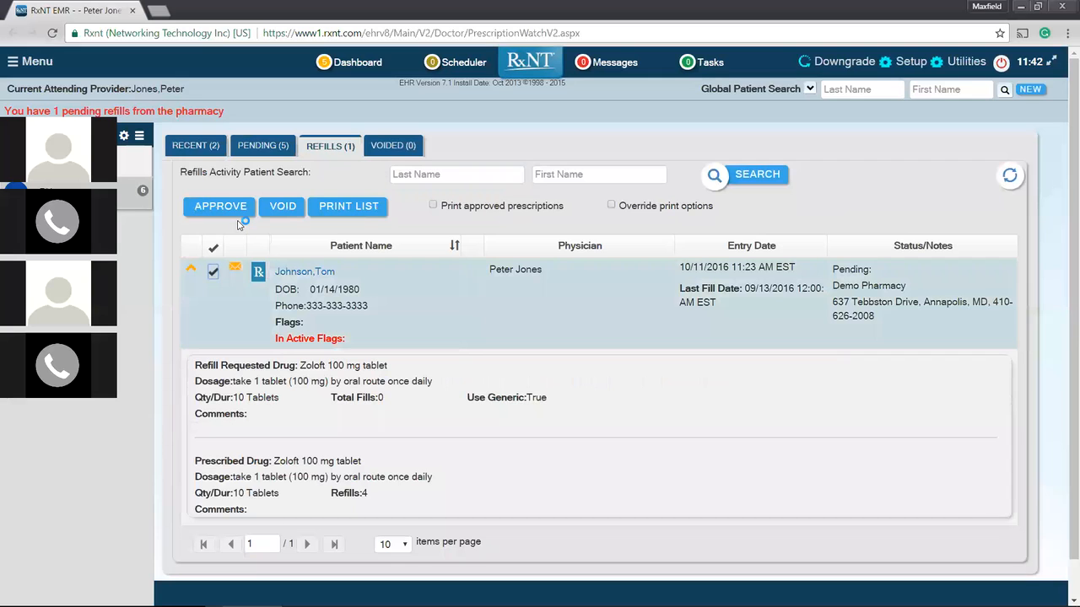
click(284, 210)
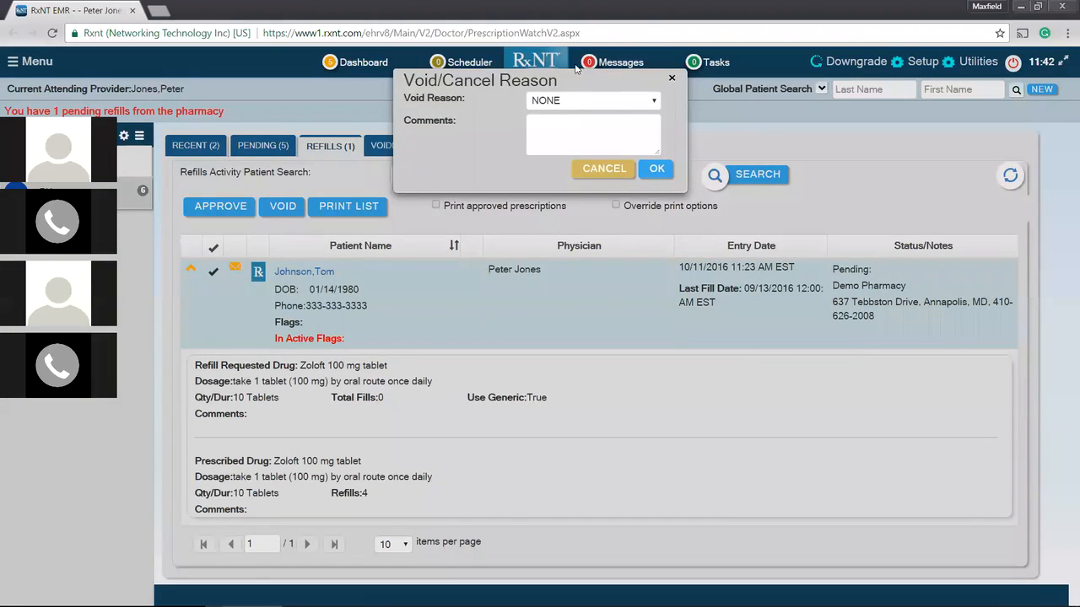
click(585, 105)
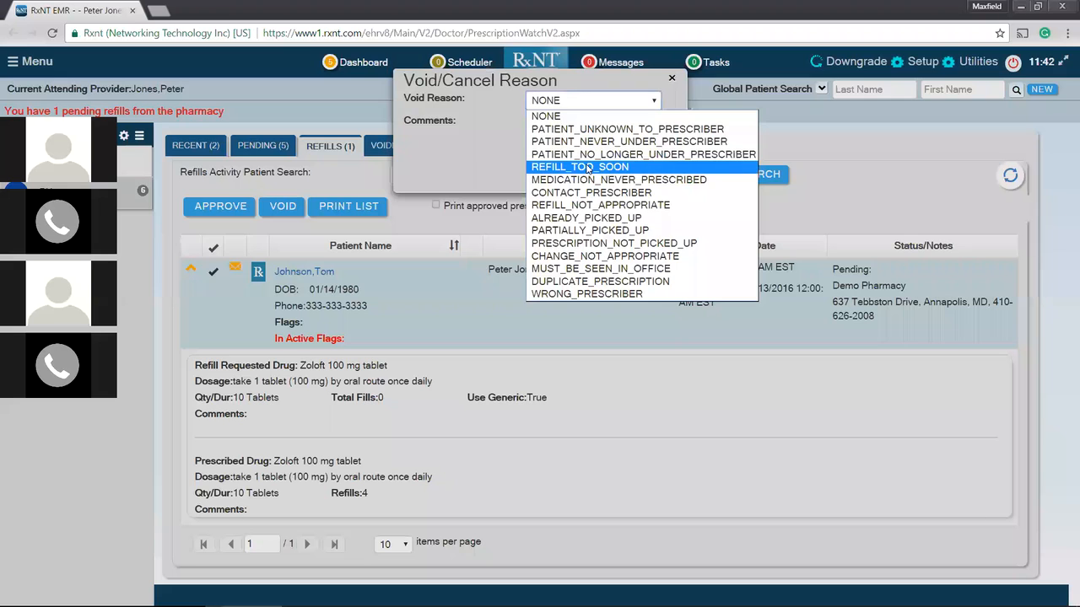
click(517, 156)
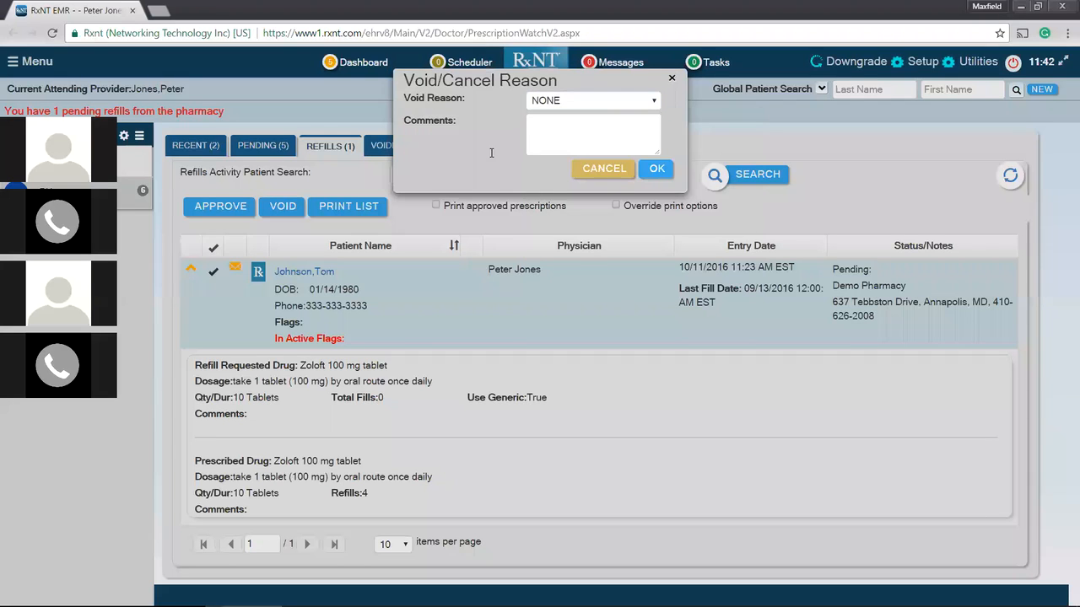
click(608, 168)
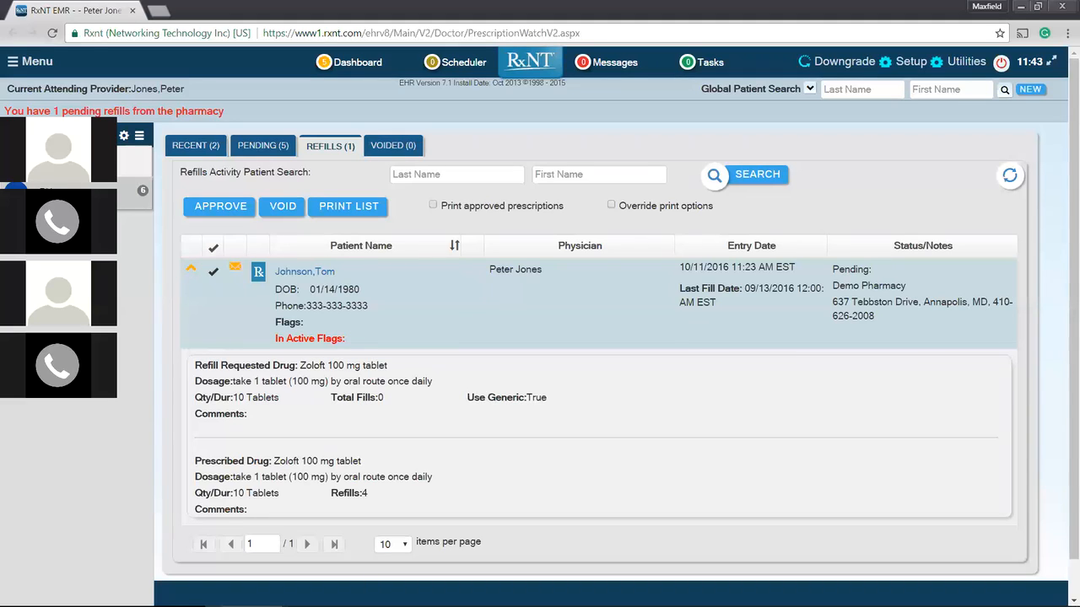
Start a new patient record, fill in the ZIP code, review the form and return to the dashboard without adding the patient
click(1030, 88)
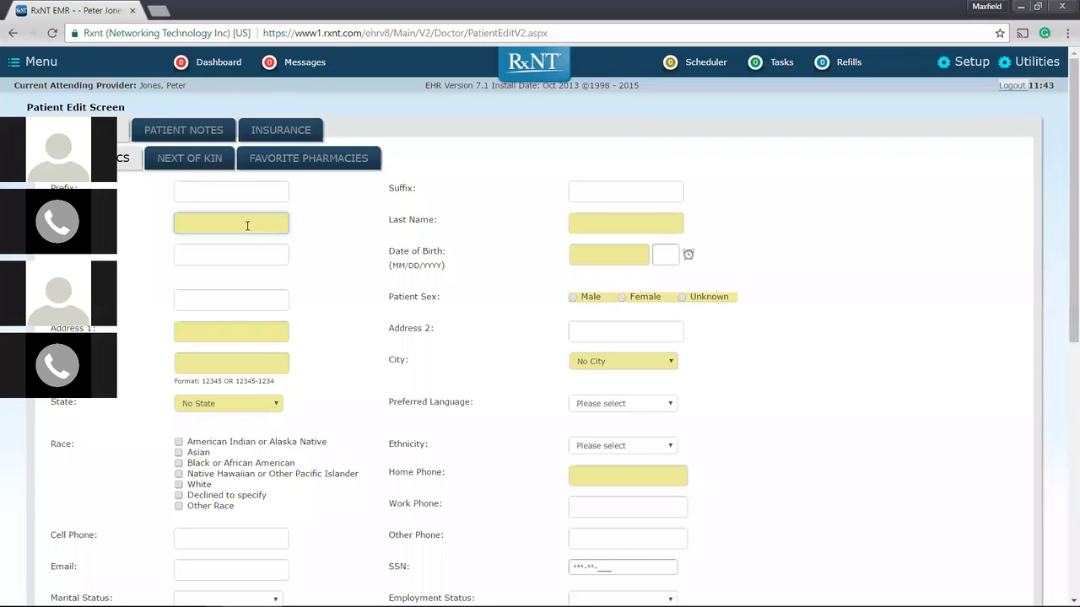
click(241, 359)
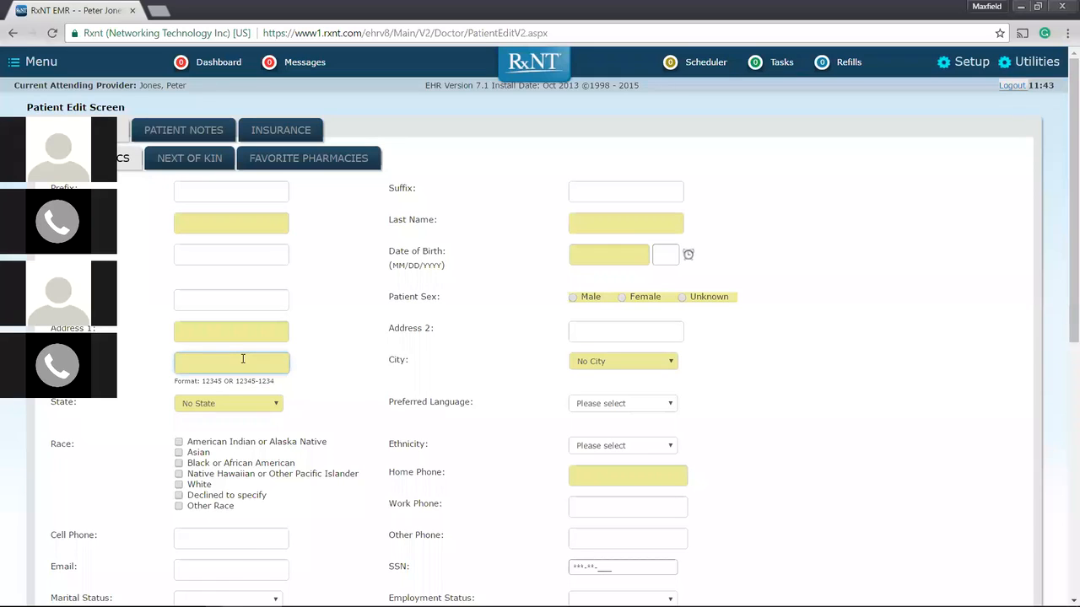
text(21230)
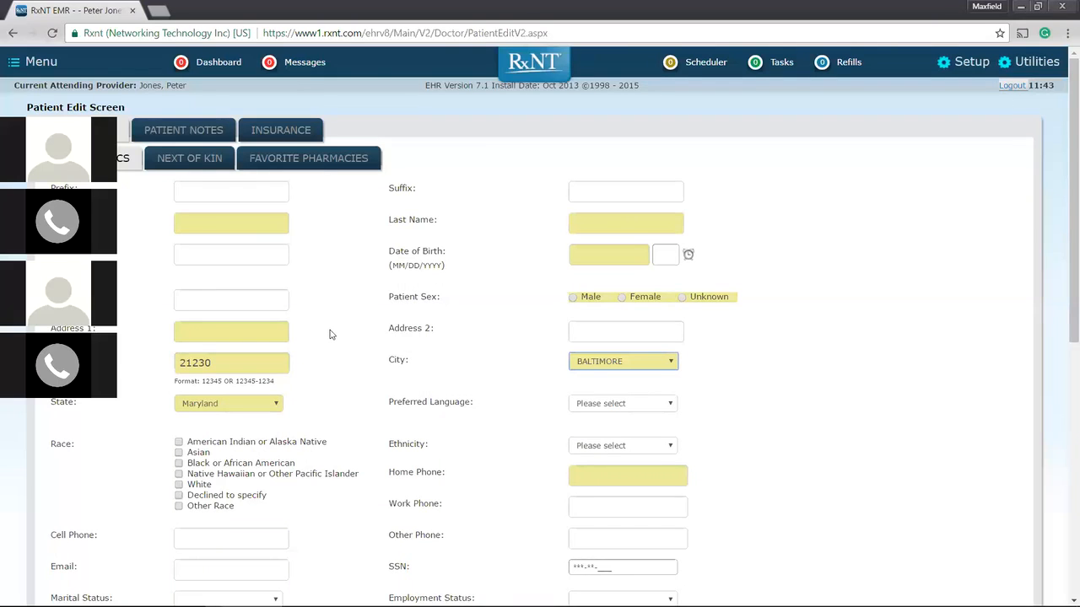
scroll(337, 329, down, 6)
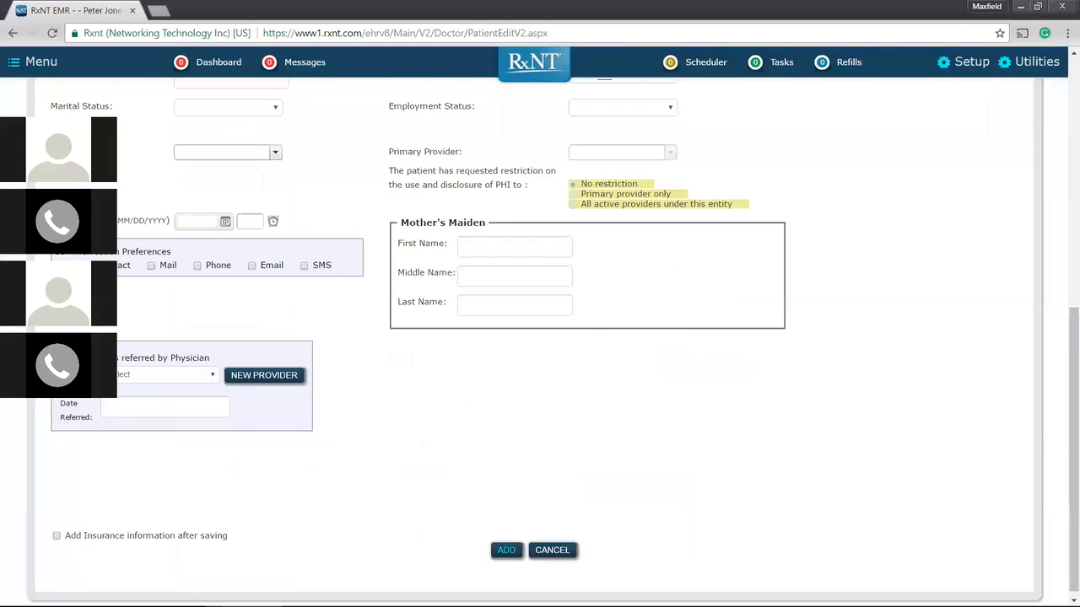
scroll(489, 468, up, 10)
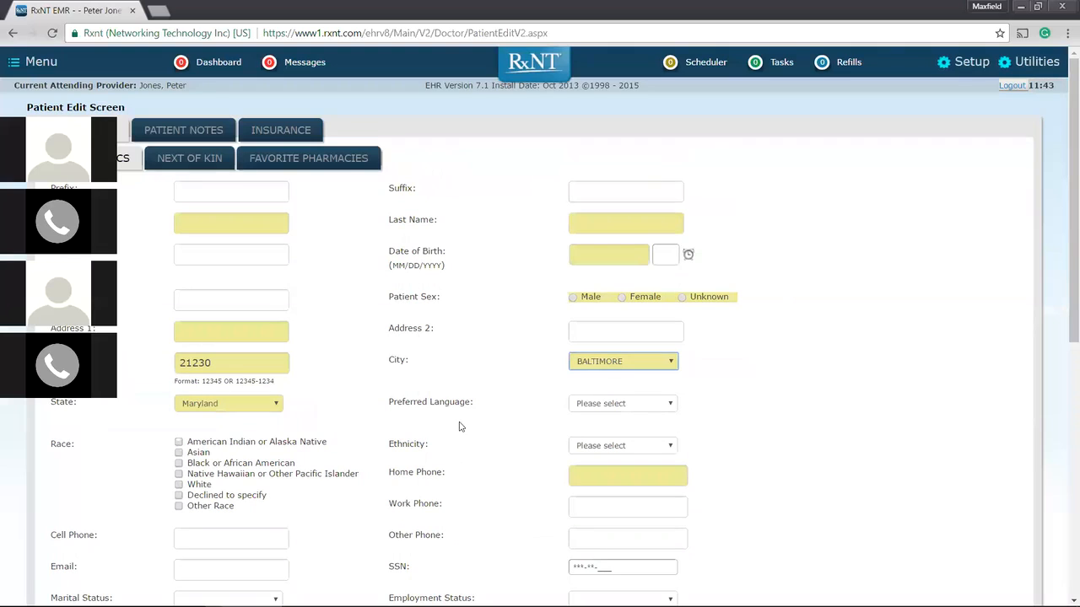
click(218, 61)
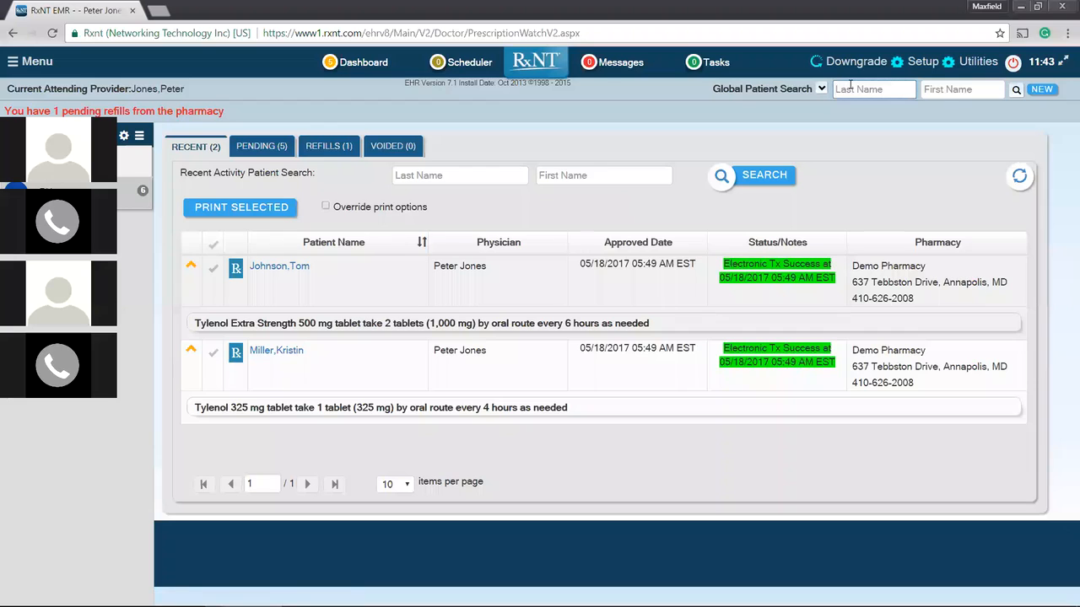
Search all patients by last name and open the matching patient's chart
text(grays)
key(Return)
text(hend)
click(213, 246)
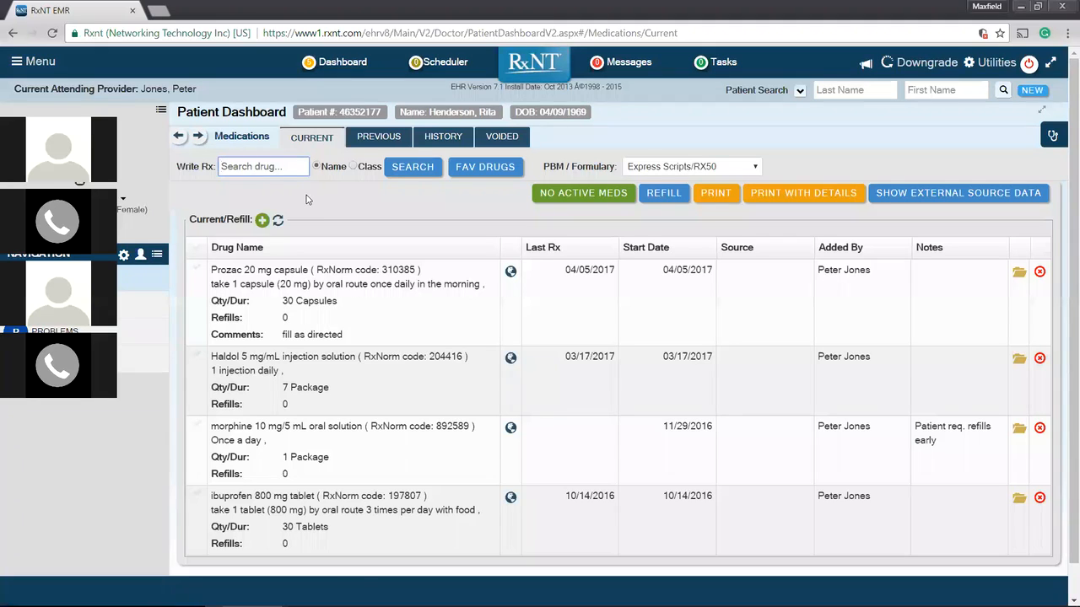
Review the patient's allergies, problems, notes and current medications, including the Prozac 20 mg entry's selection for refill
click(144, 304)
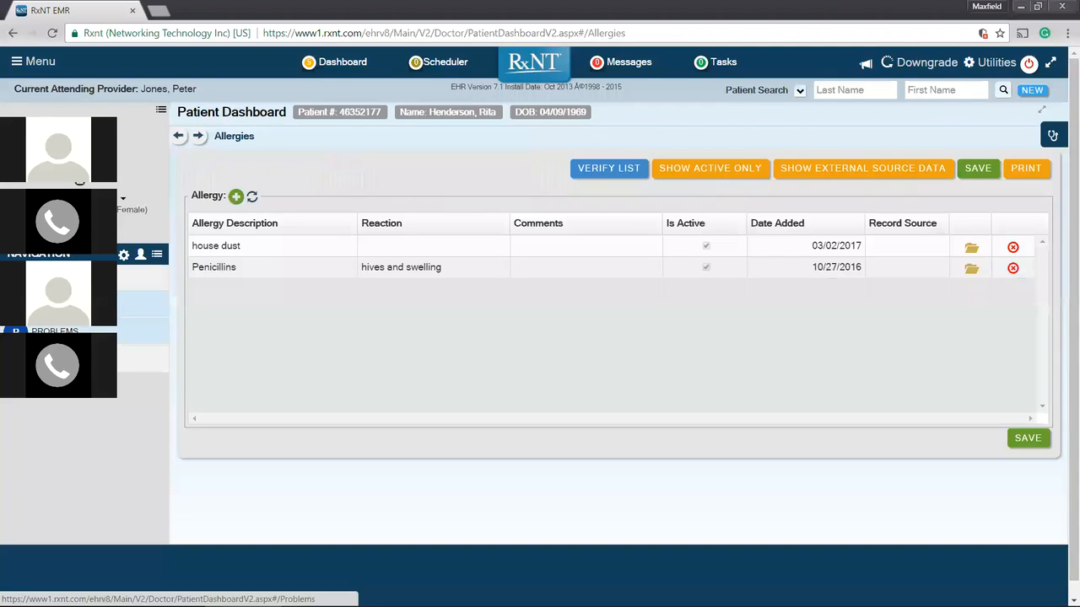
click(59, 331)
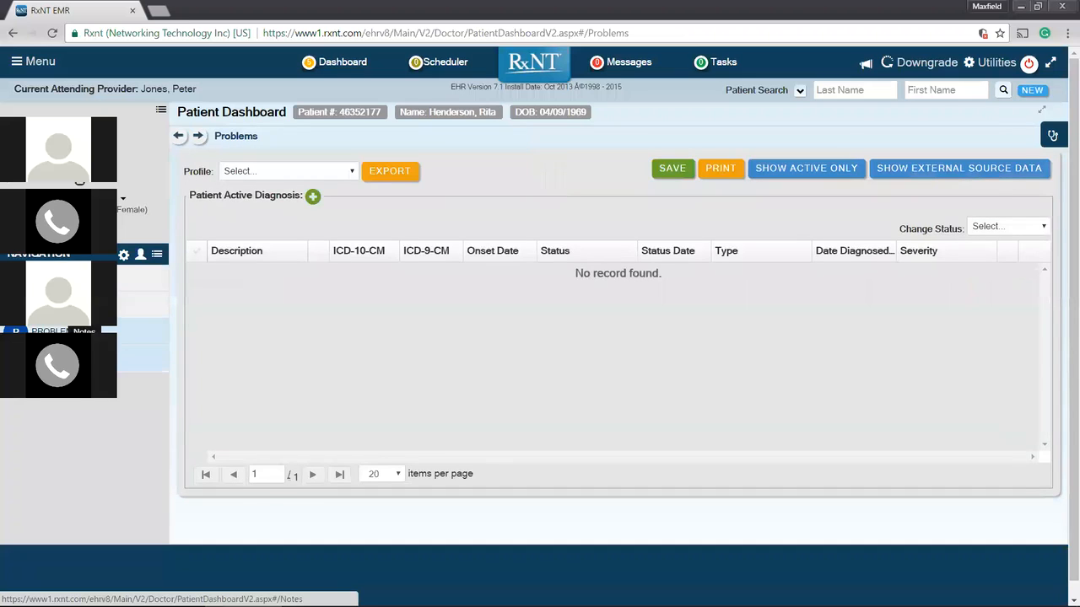
click(59, 359)
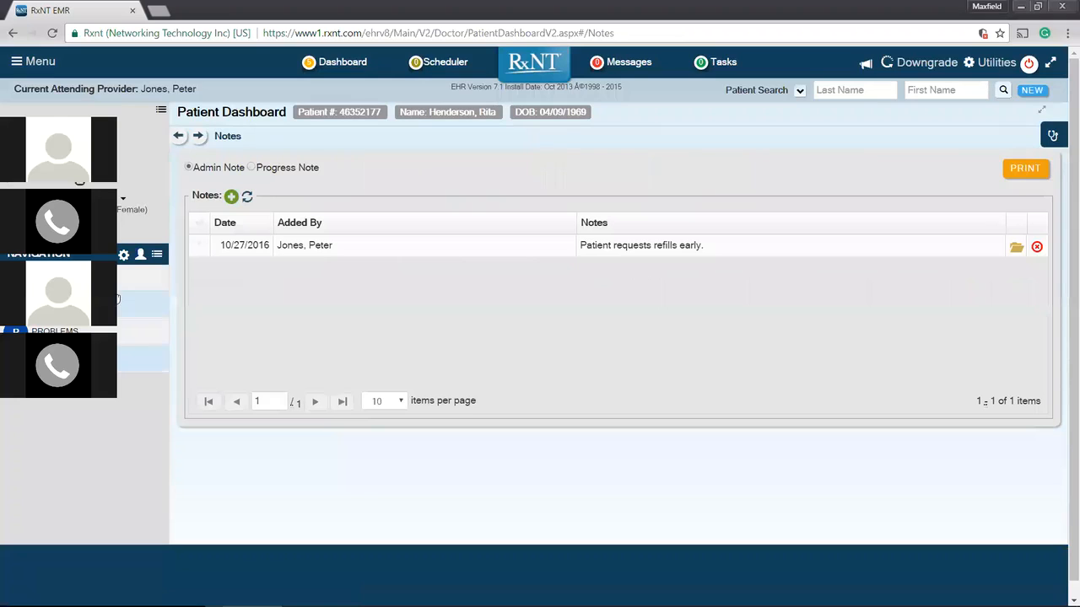
click(144, 359)
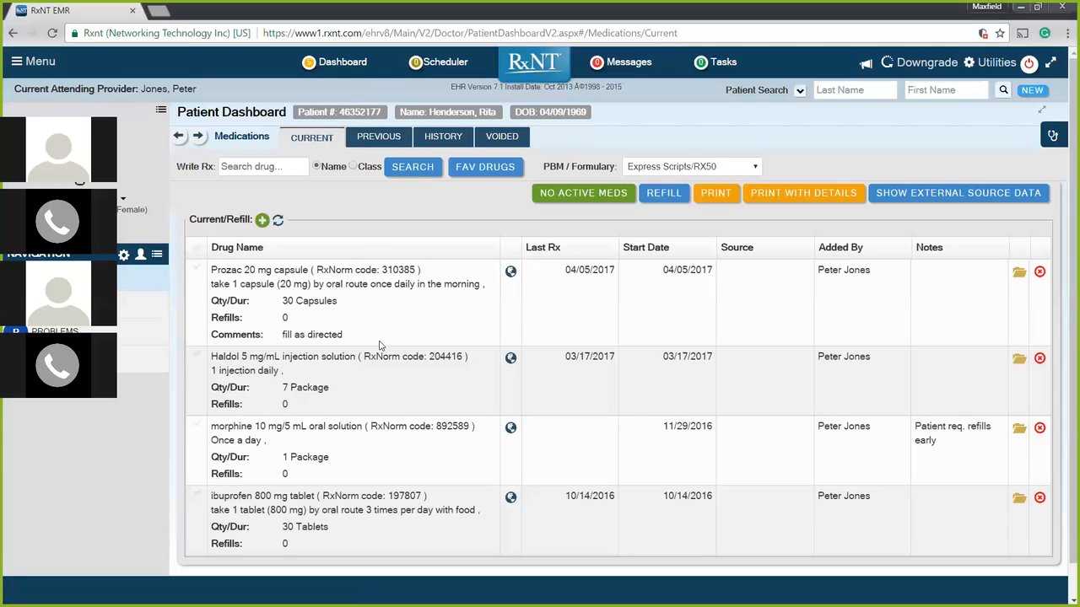
click(197, 271)
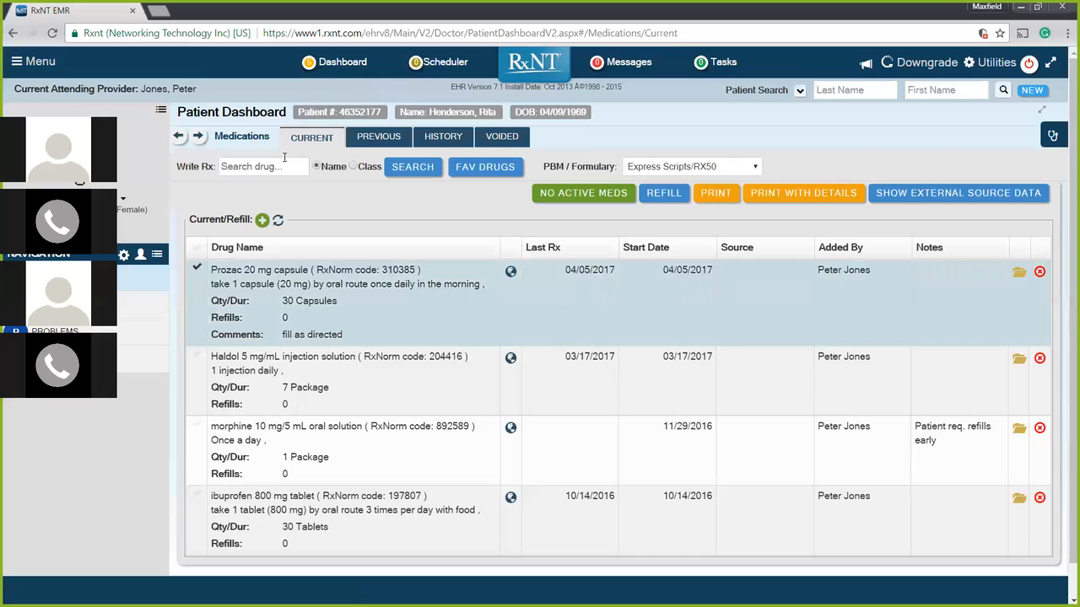
click(197, 270)
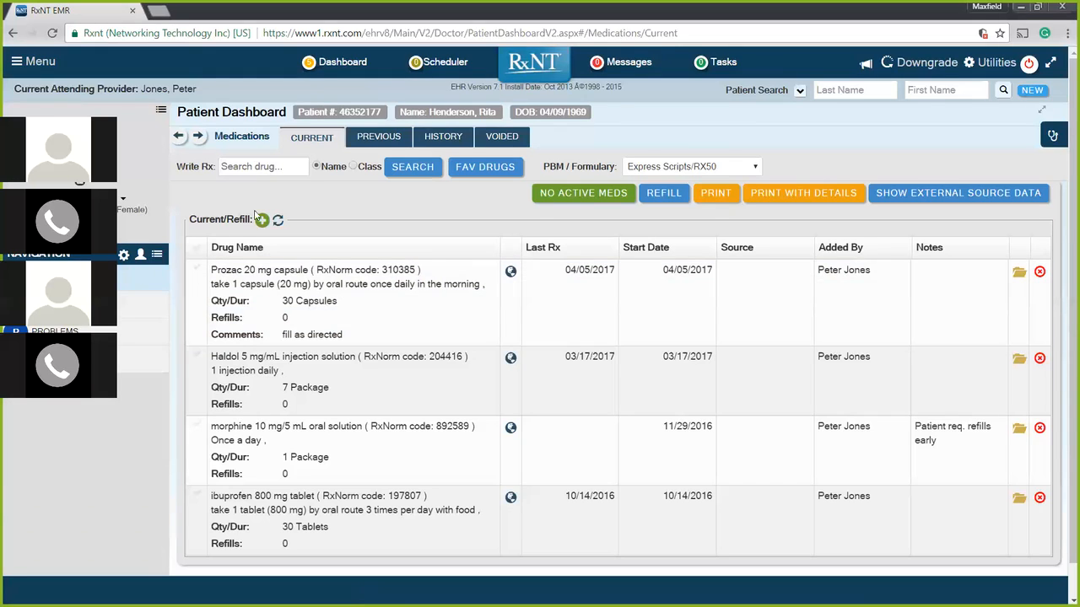
Search for the drug "morphine 10" and choose morphine 10 mg/5 mL oral solution for a new prescription
click(255, 167)
text(mo)
key(Right)
key(Return)
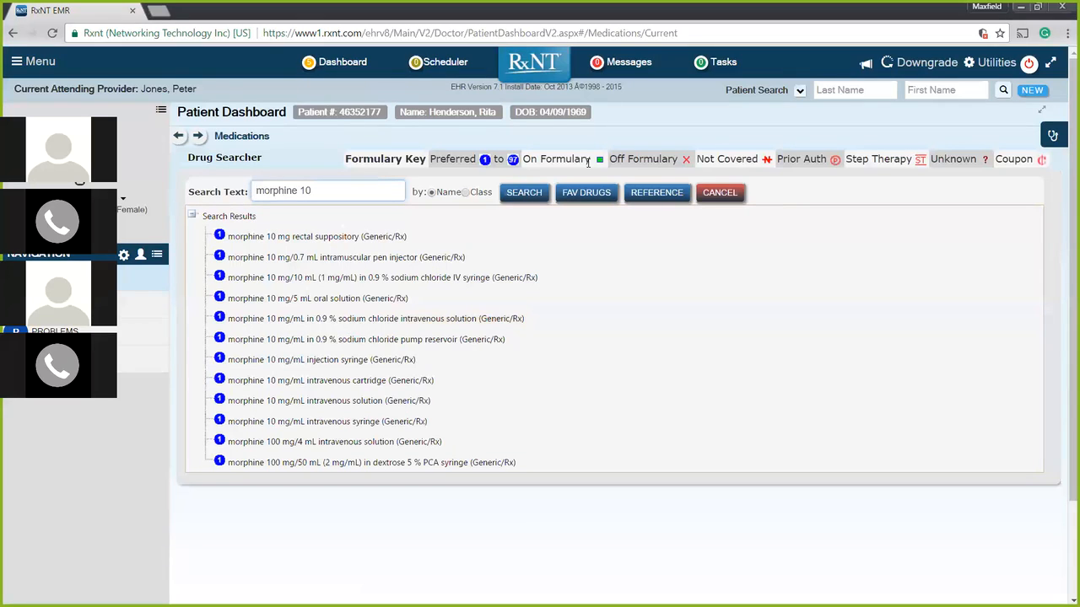
click(384, 298)
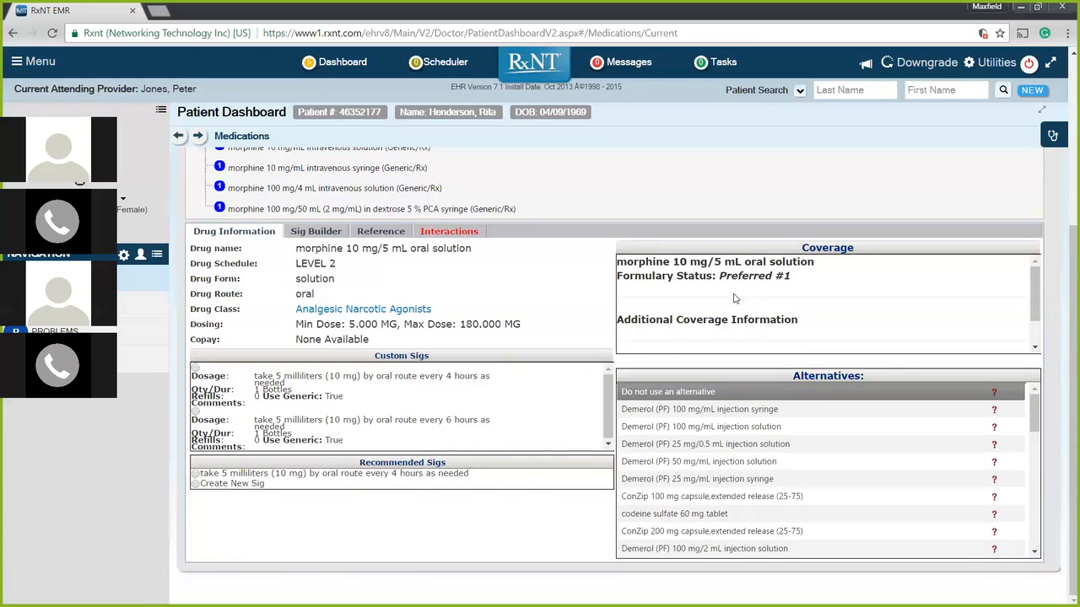
Examine the formulary alternatives and interaction warnings for the morphine oral solution
scroll(786, 455, down, 5)
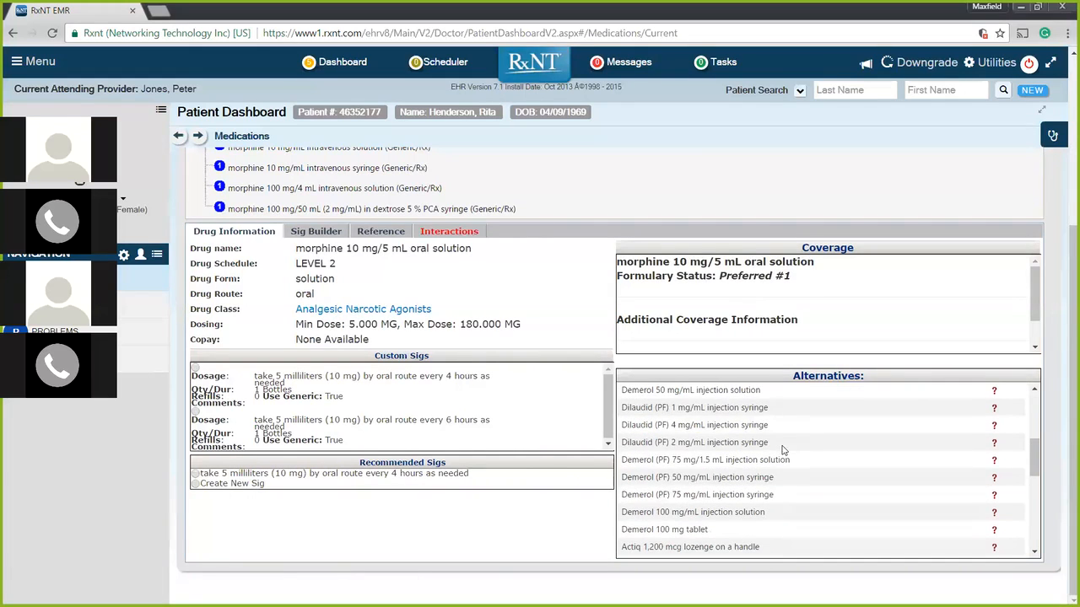
scroll(785, 474, up, 3)
scroll(785, 473, down, 3)
scroll(785, 473, up, 2)
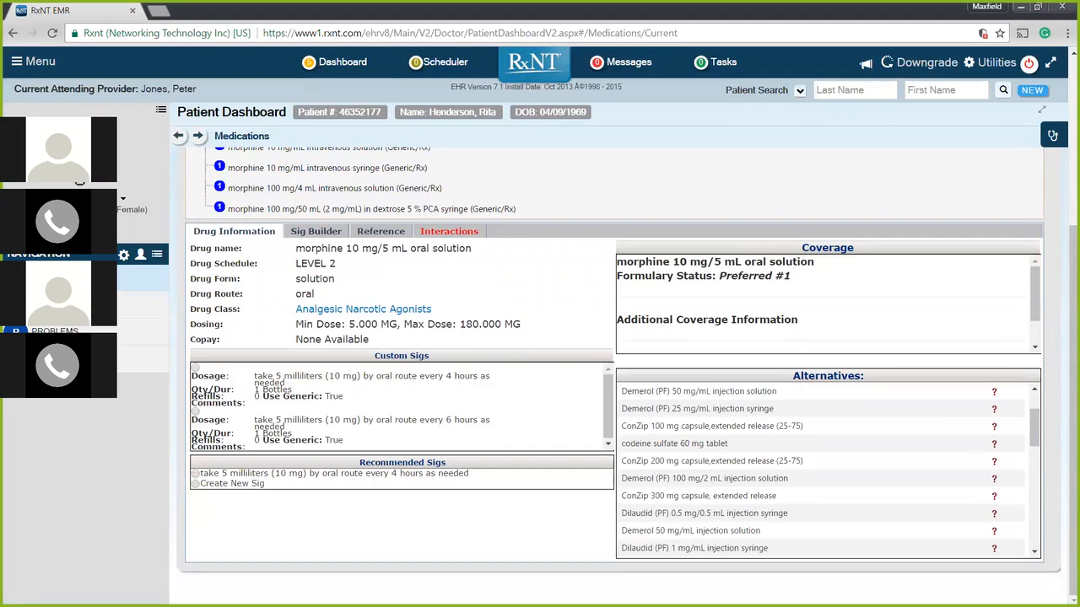
click(448, 236)
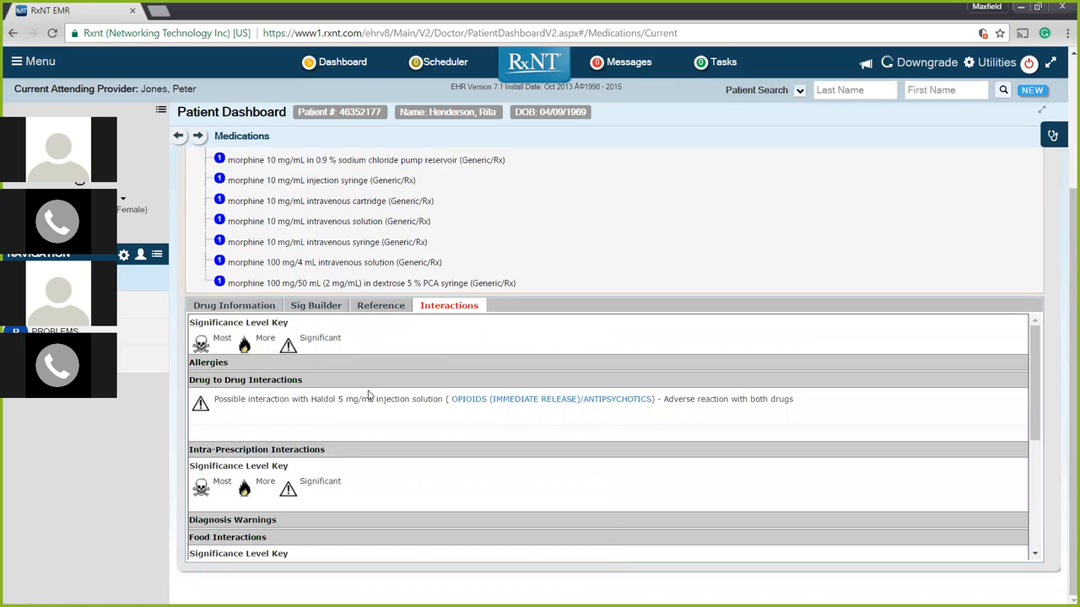
click(264, 306)
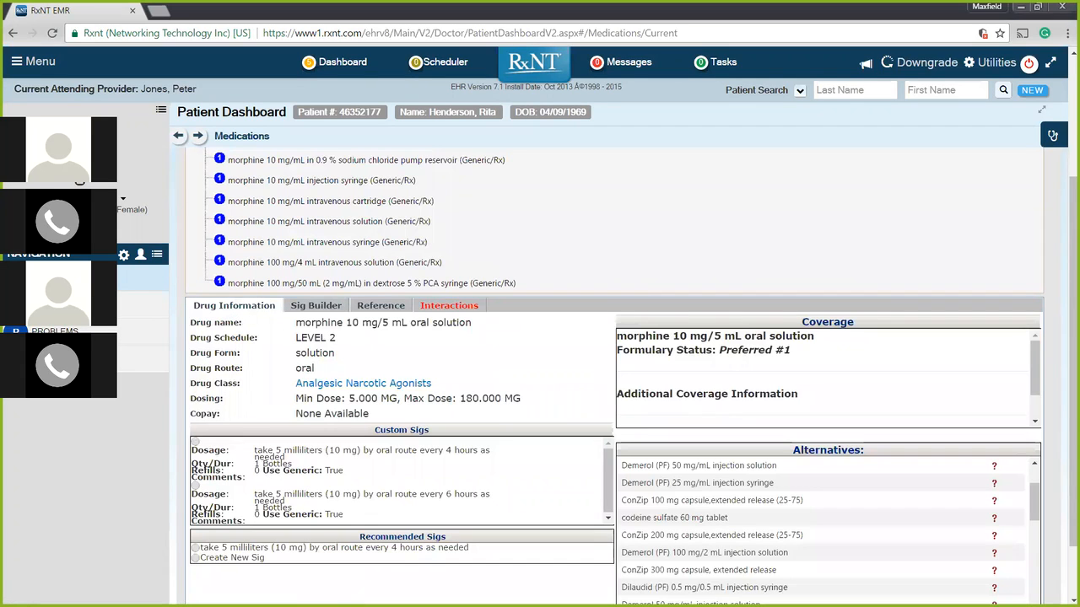
Apply the custom sig "take 5 milliliters (10 mg) by oral route every 4 hours as needed" and check its dosage text
click(268, 462)
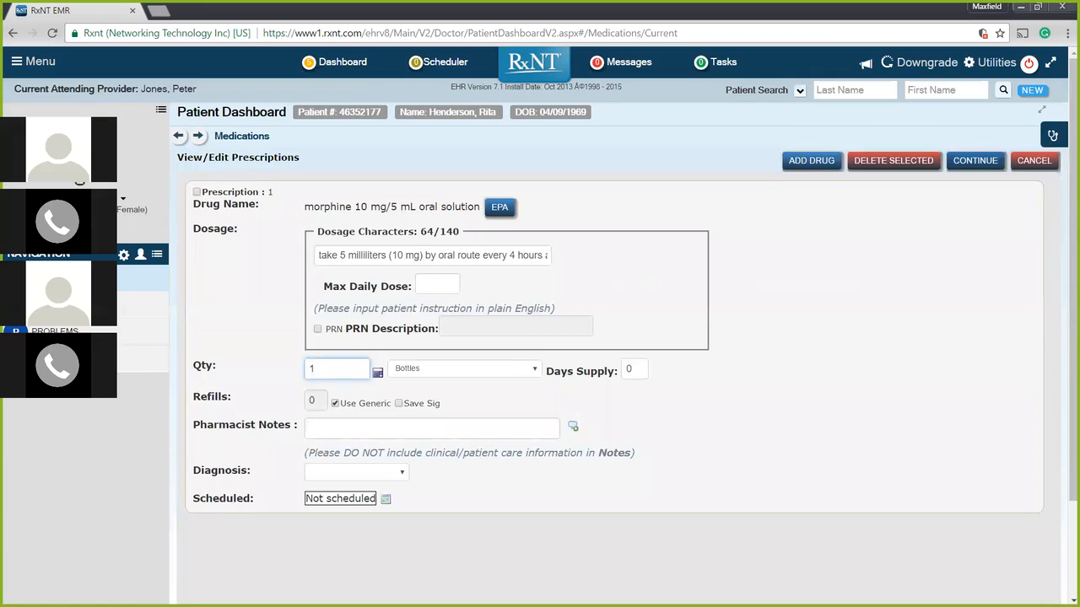
double_click(495, 255)
key(ctrl+a)
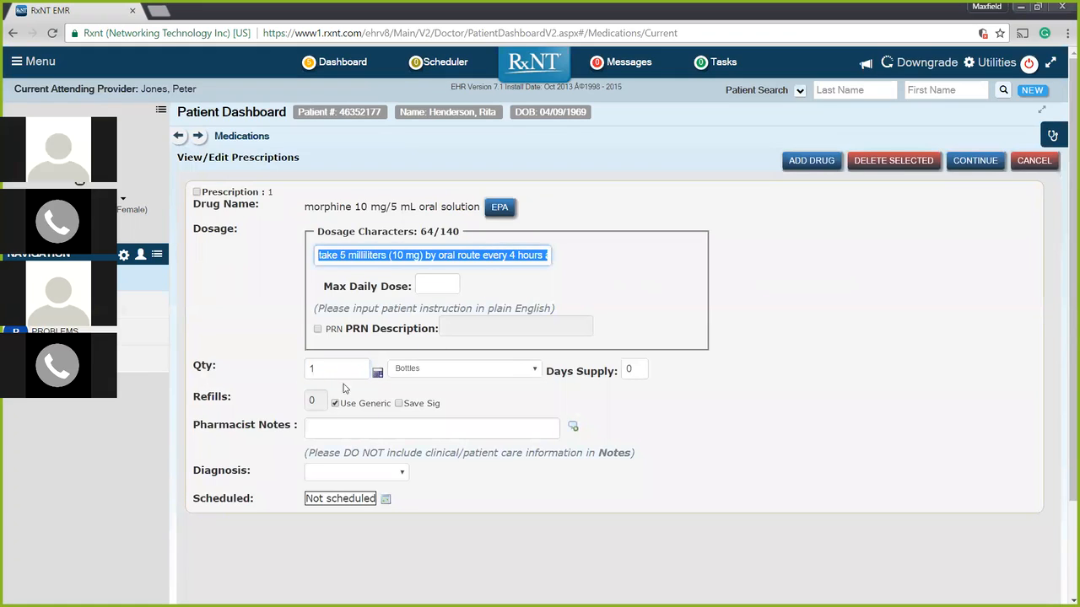
click(302, 406)
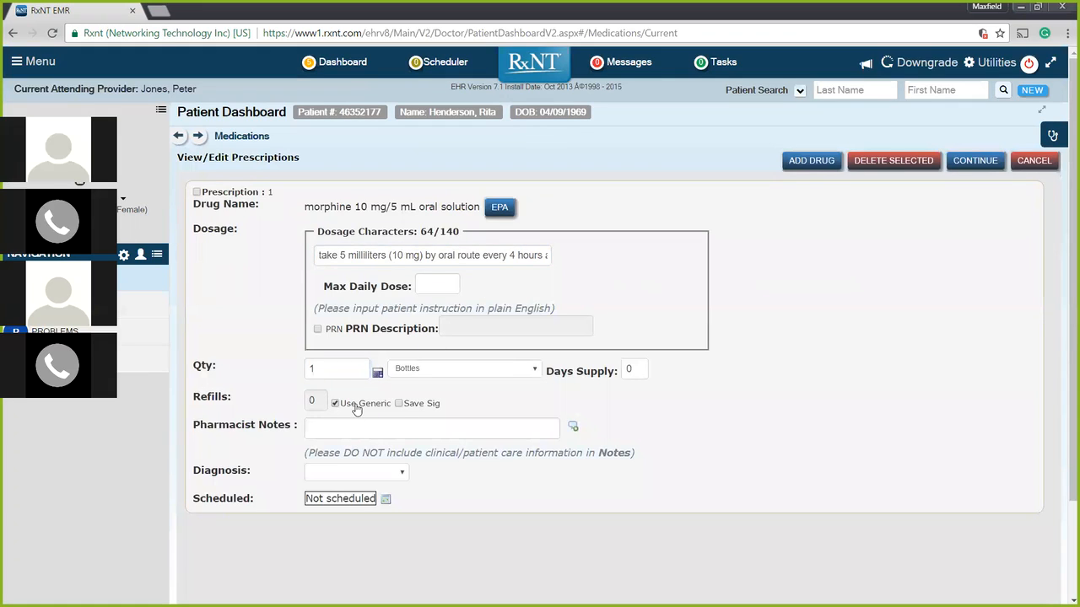
Try out the pharmacist notes suggestions with "fill" and "h", clearing the field again
click(406, 424)
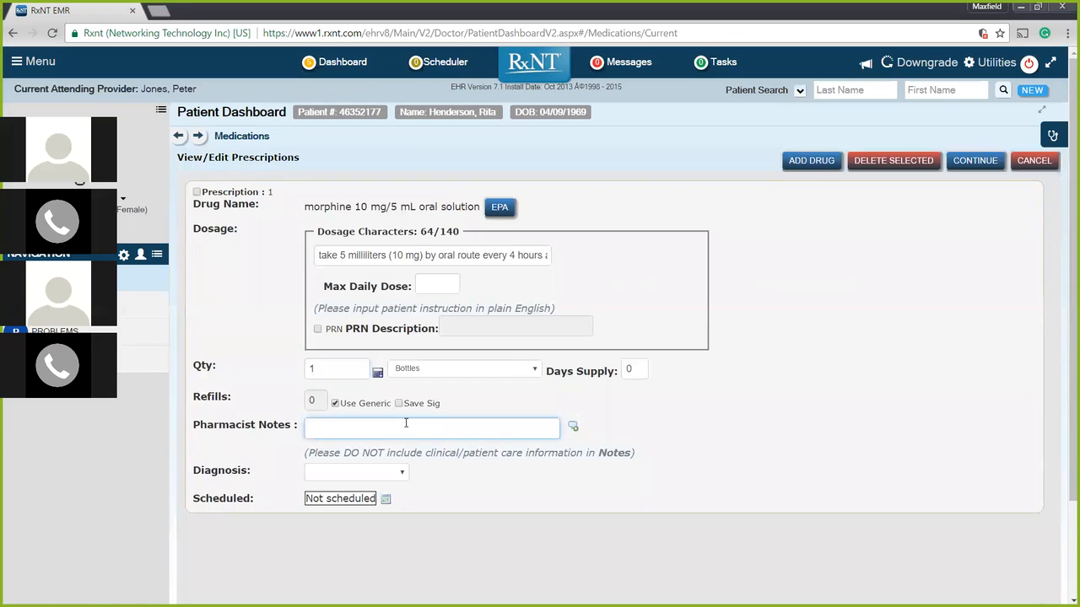
text(fill)
key(BackSpace)
key(BackSpace)
key(BackSpace)
key(BackSpace)
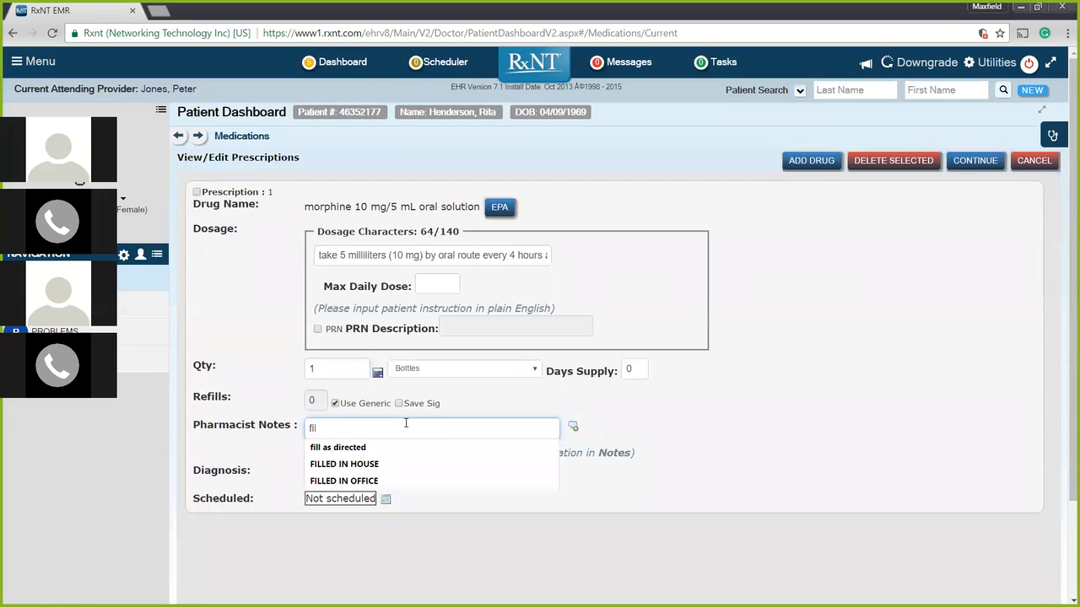
text(h)
key(Down)
key(Return)
key(ctrl+a)
key(BackSpace)
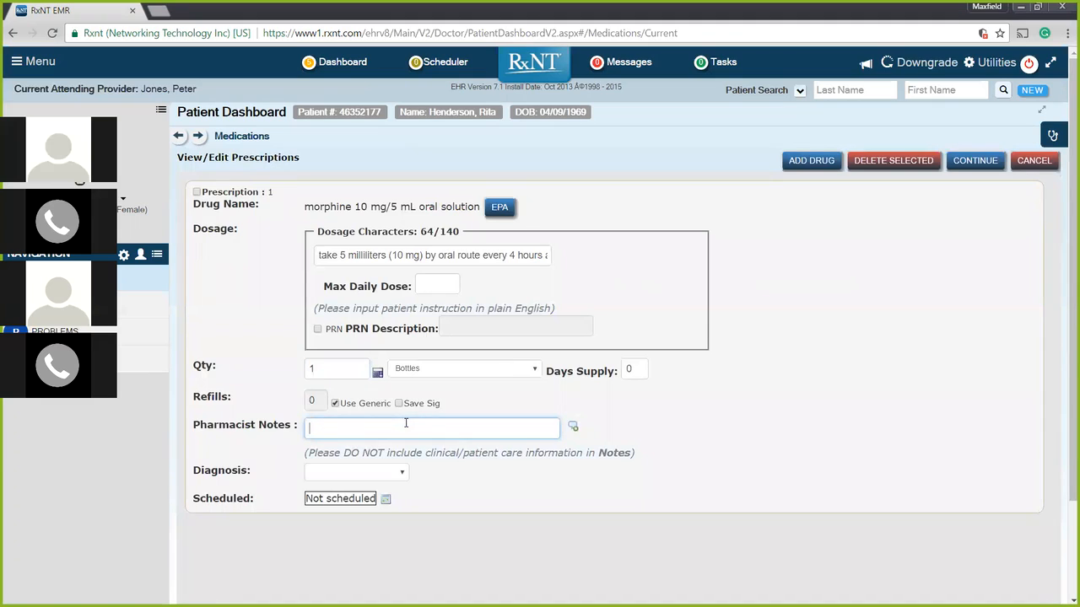
click(249, 472)
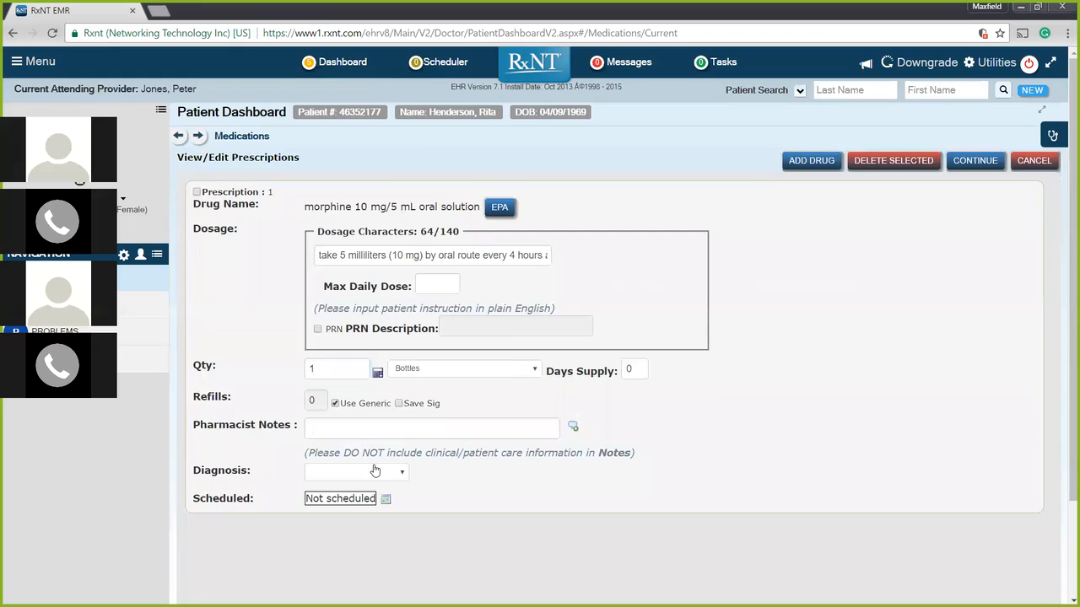
Continue to the pharmacy selection and look through the prescriber's and the patient's favorite pharmacies
click(975, 160)
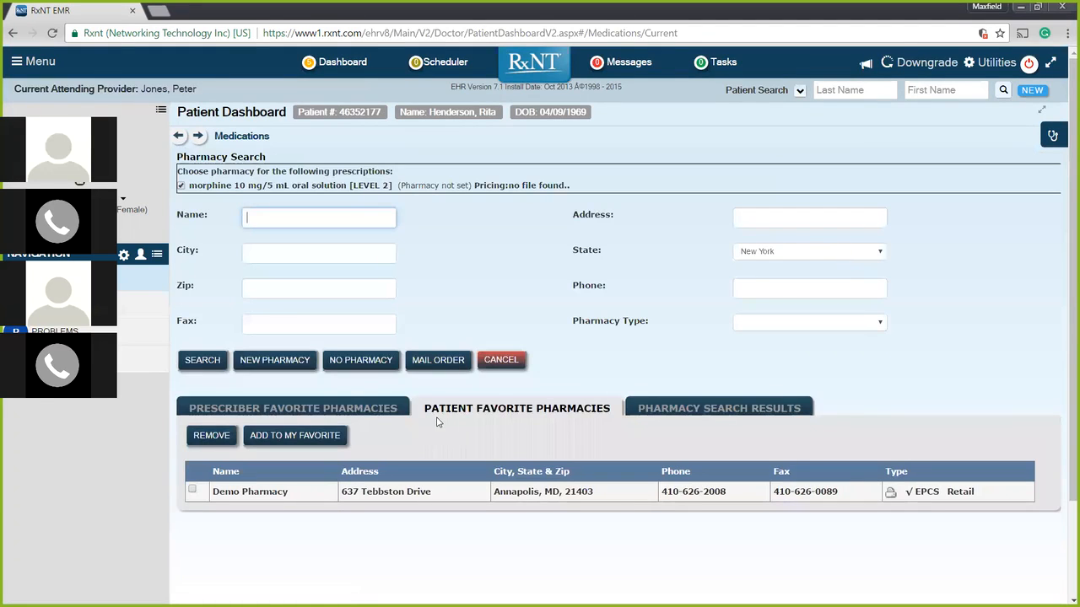
click(351, 411)
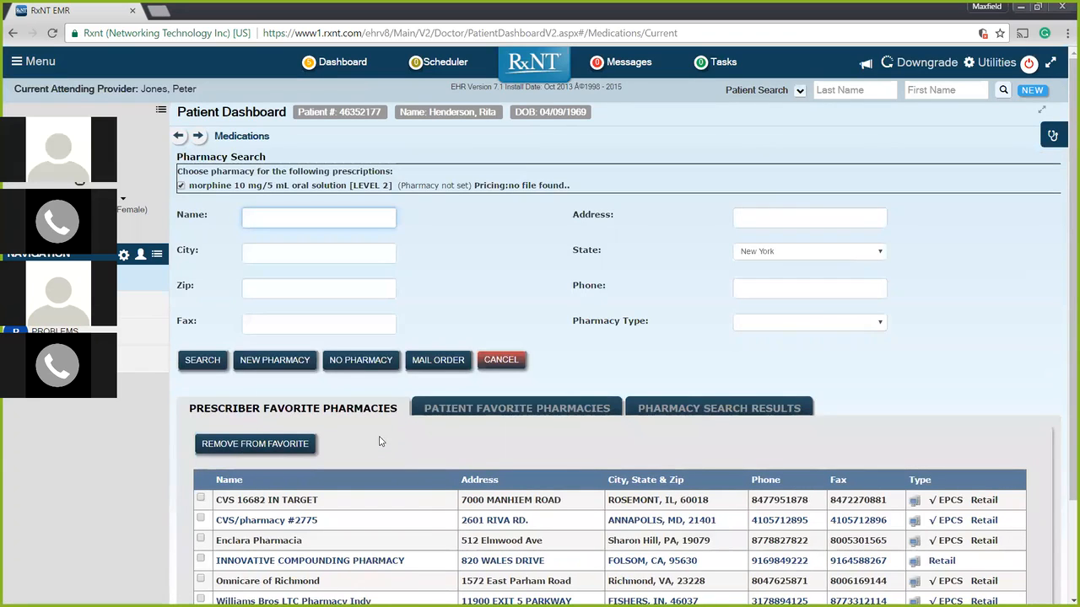
scroll(371, 467, down, 3)
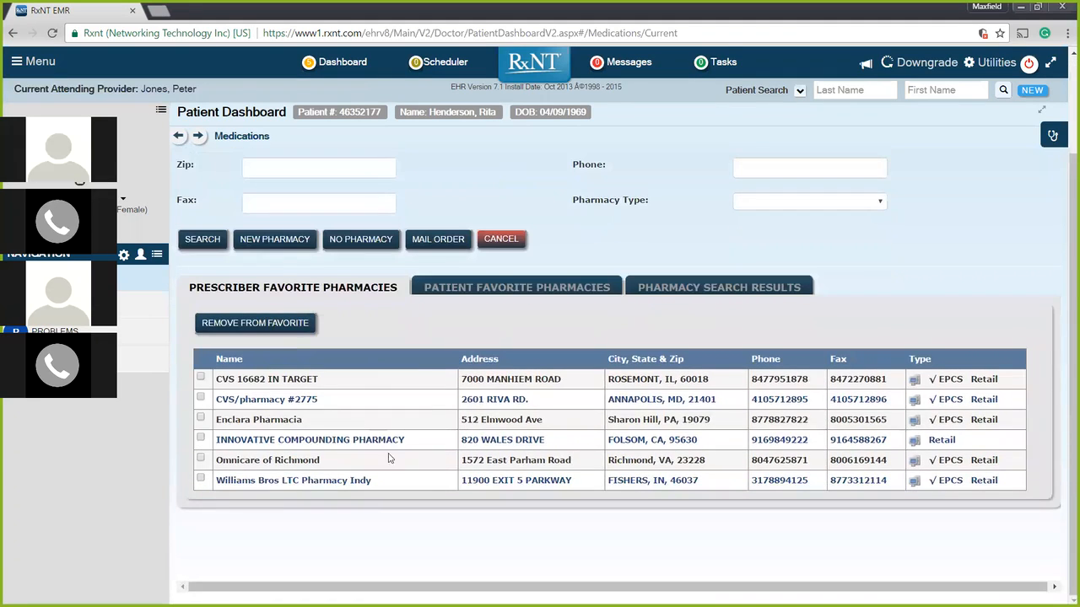
scroll(389, 458, up, 3)
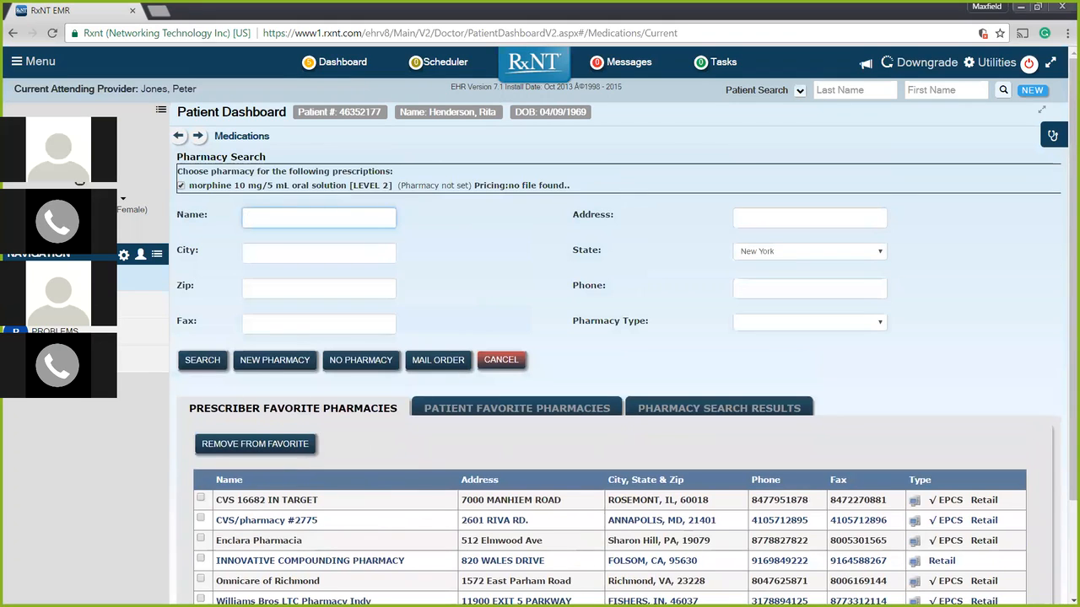
click(472, 411)
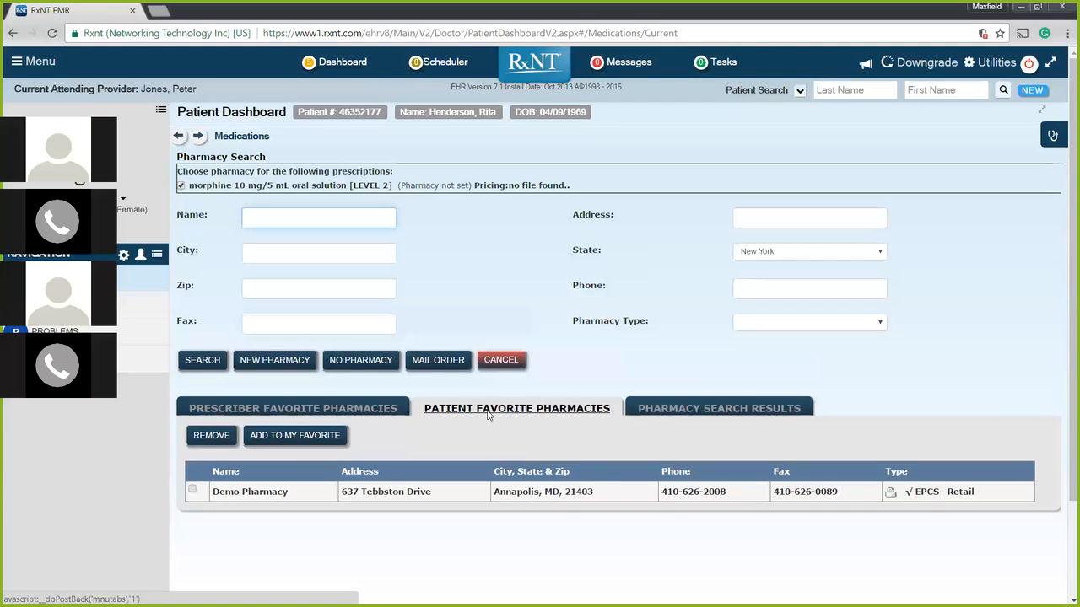
Search for pharmacies in New York with the zip code 29201
click(743, 252)
scroll(792, 311, up, 3)
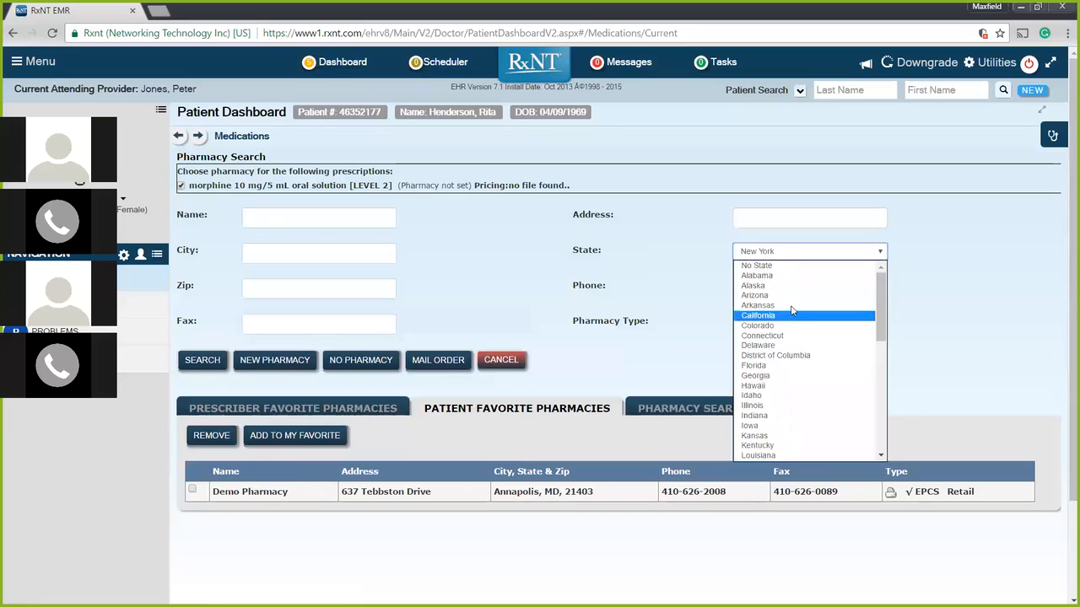
click(764, 256)
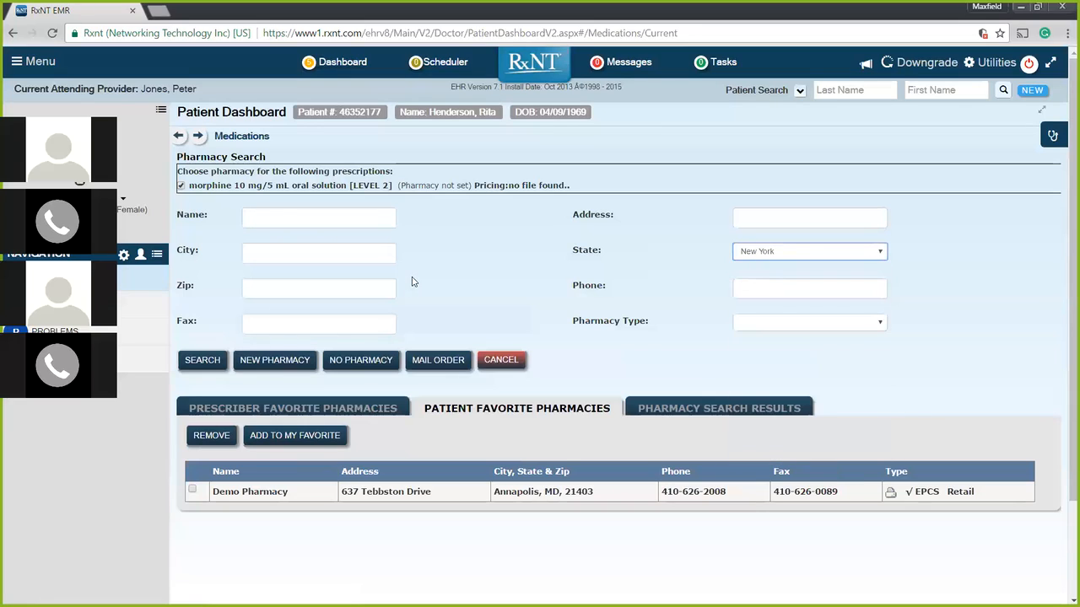
click(288, 287)
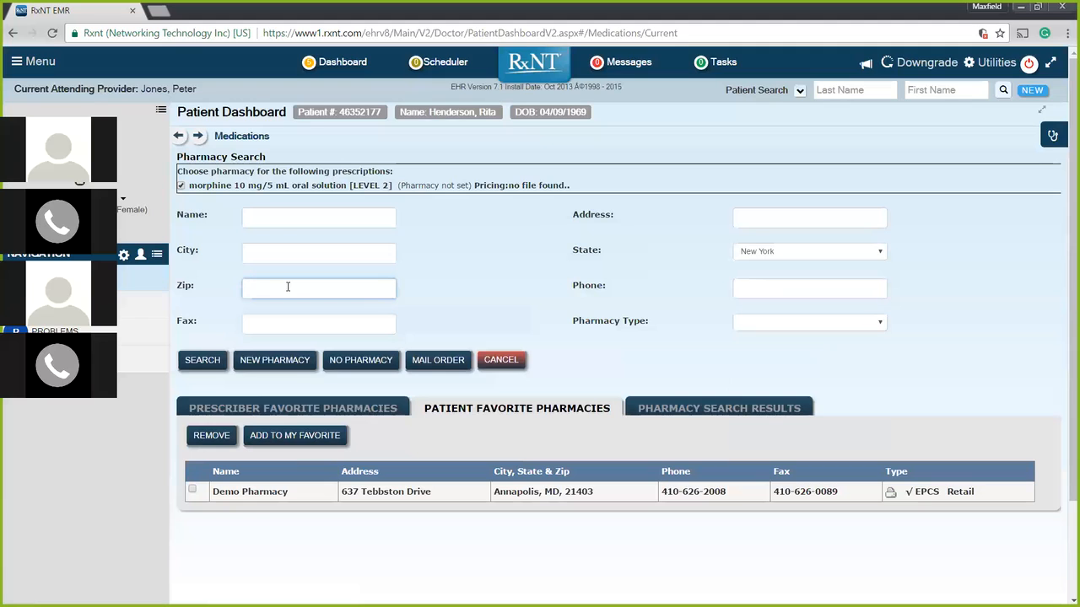
text(29201)
key(Return)
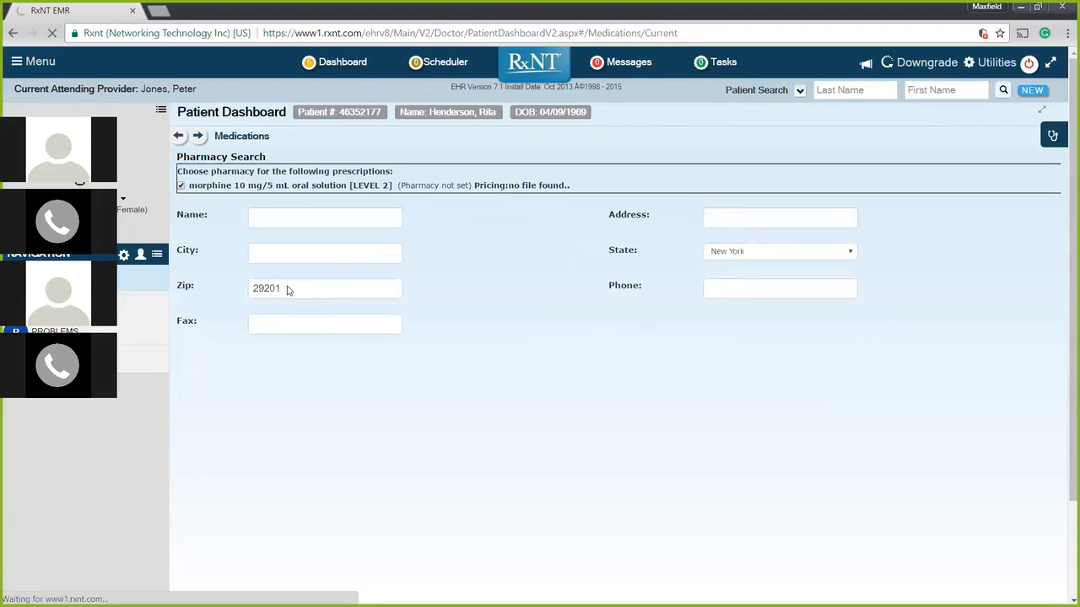
Repeat the pharmacy search for zip 29201 with the state set to No State and review the pharmacies listed
click(293, 293)
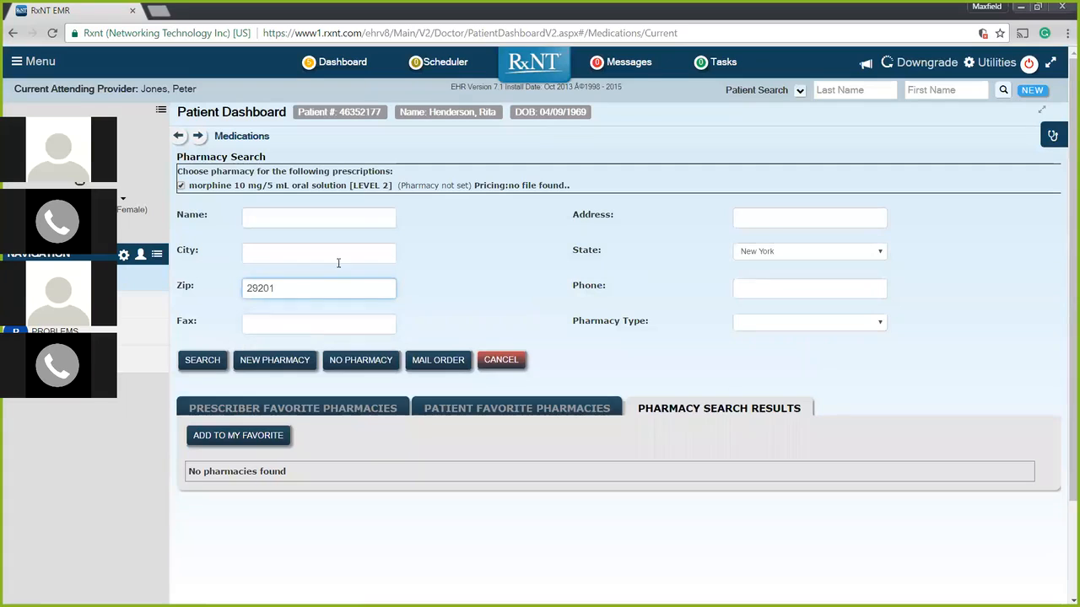
click(834, 256)
scroll(767, 295, up, 5)
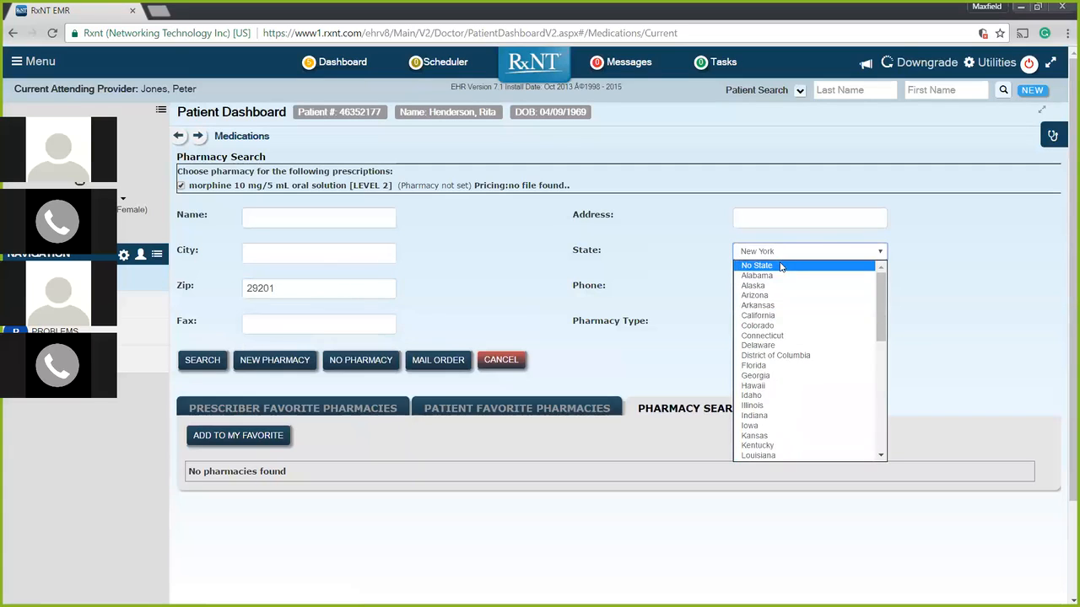
click(779, 263)
click(218, 363)
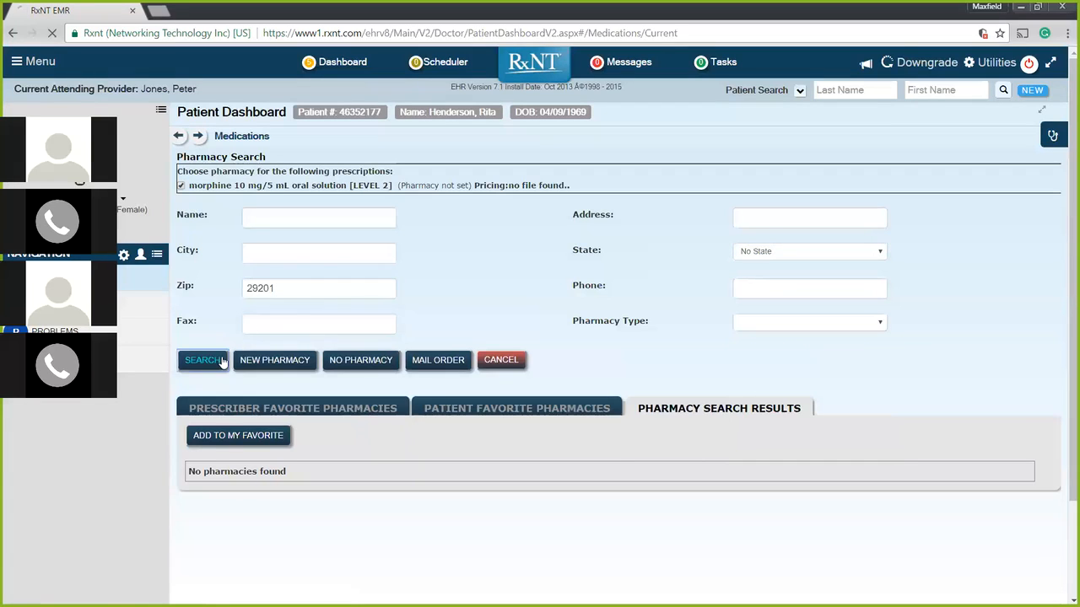
scroll(337, 380, down, 2)
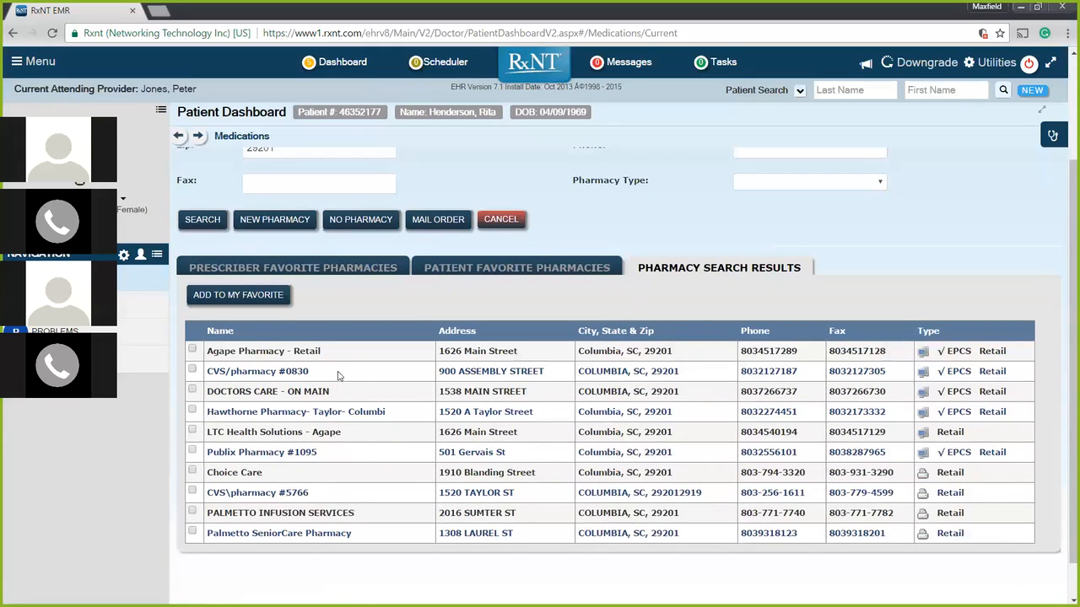
scroll(351, 377, up, 1)
scroll(351, 377, up, 3)
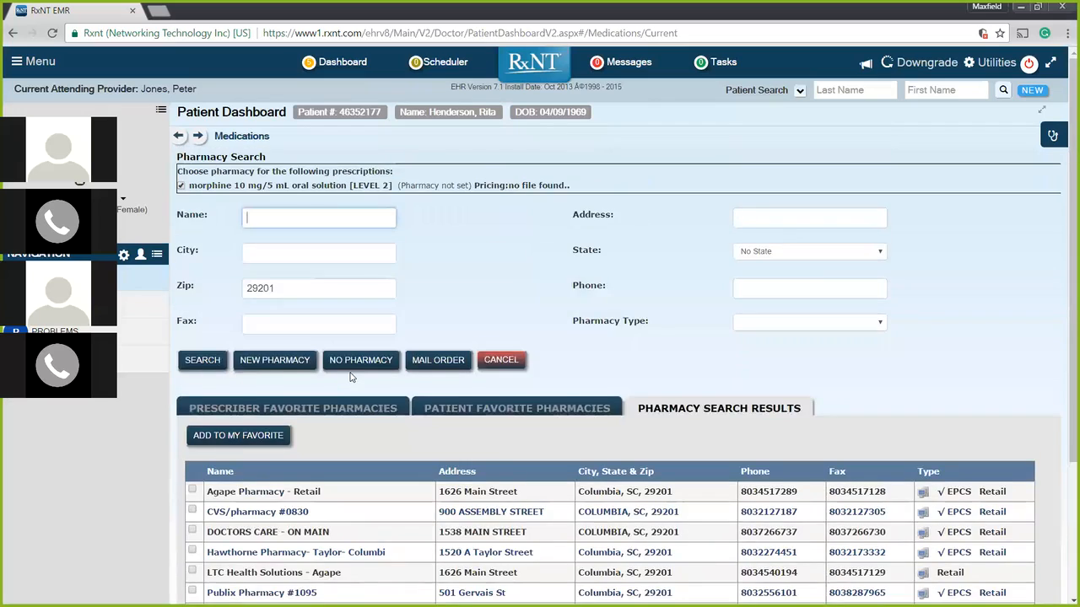
scroll(351, 377, down, 3)
scroll(375, 379, up, 4)
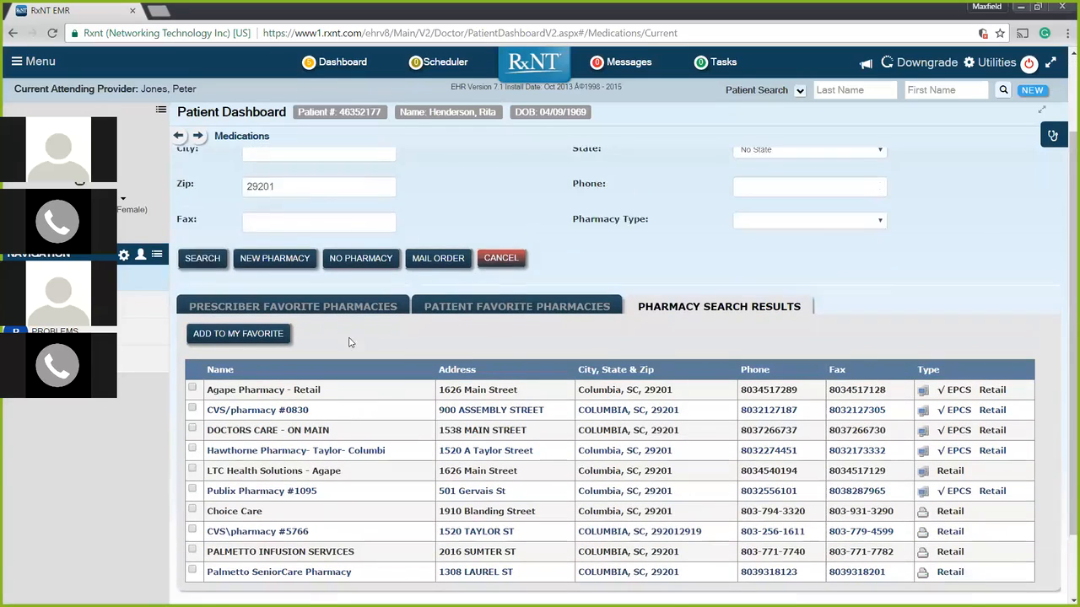
Broaden the pharmacy search to the partial zip code 2920 and look through the matching pharmacies
click(306, 293)
key(BackSpace)
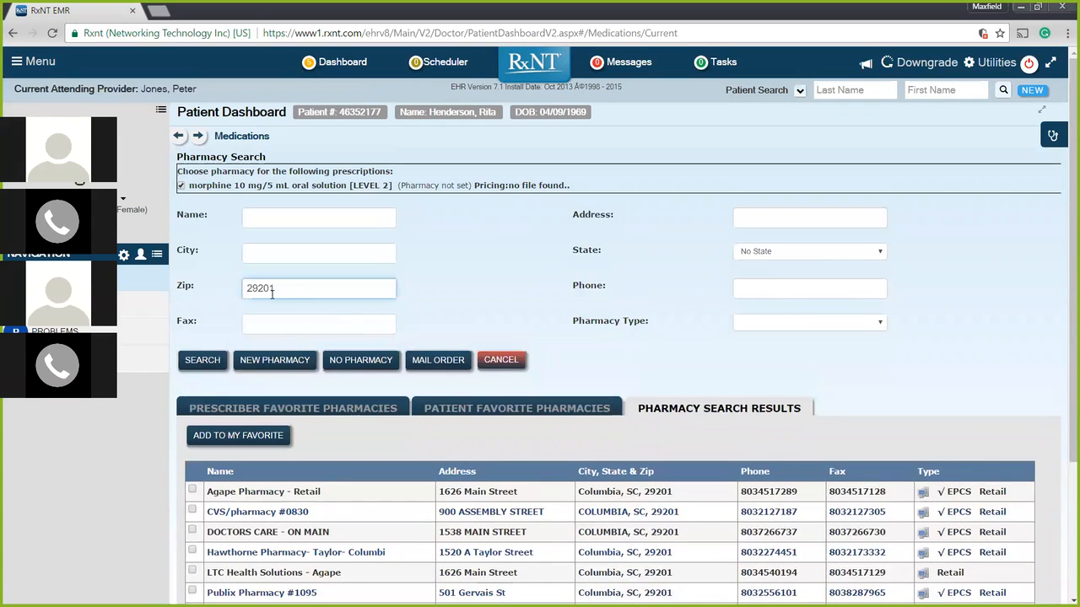
click(273, 218)
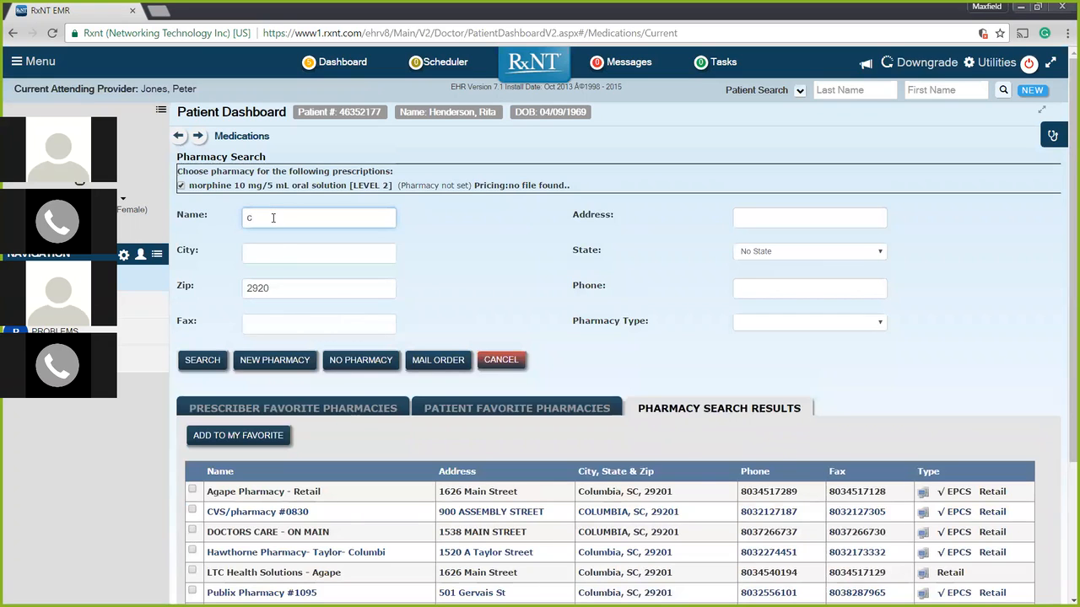
click(203, 361)
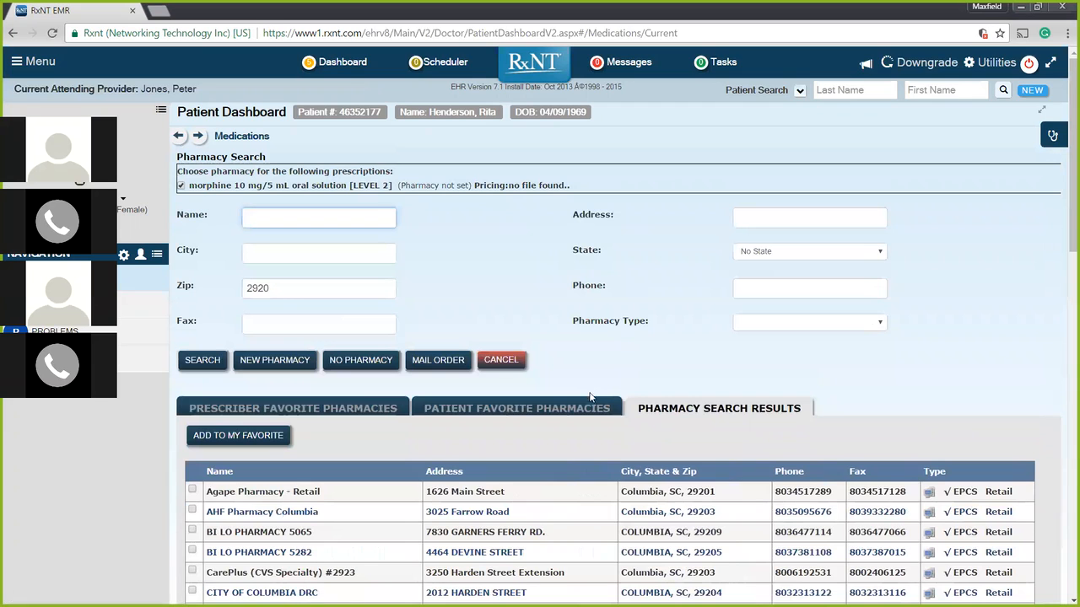
scroll(721, 421, down, 3)
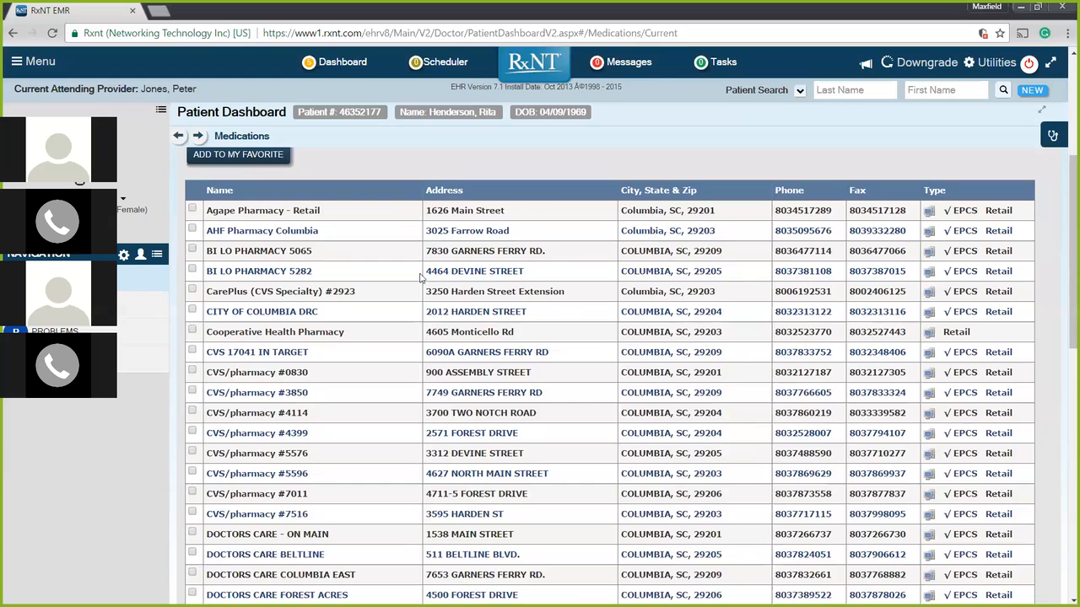
scroll(441, 289, up, 2)
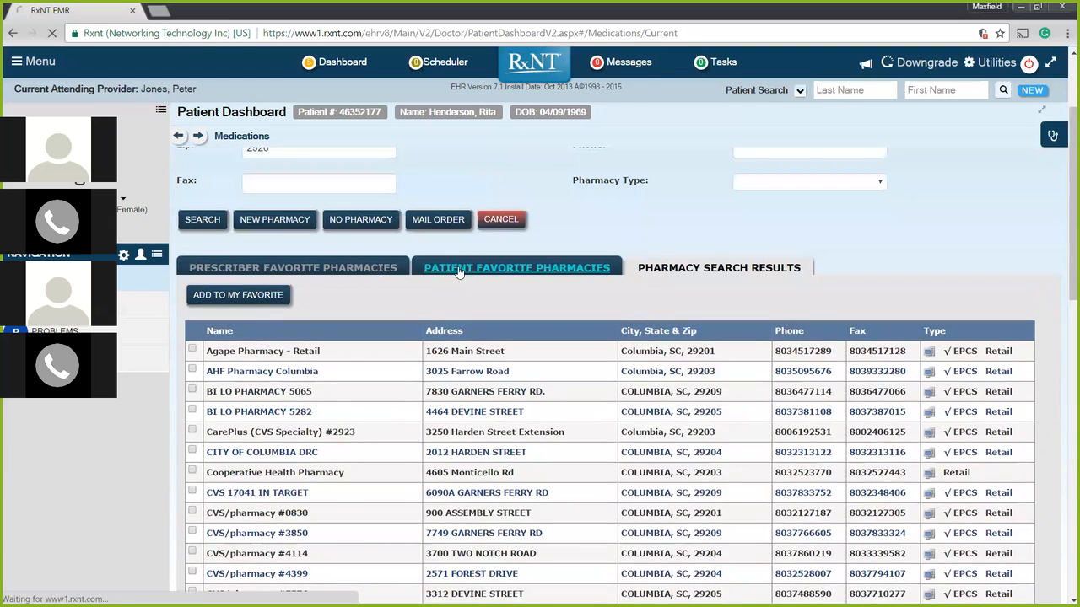
Choose Demo Pharmacy from the patient's favorite pharmacies and check the prescription preview
click(462, 268)
click(250, 491)
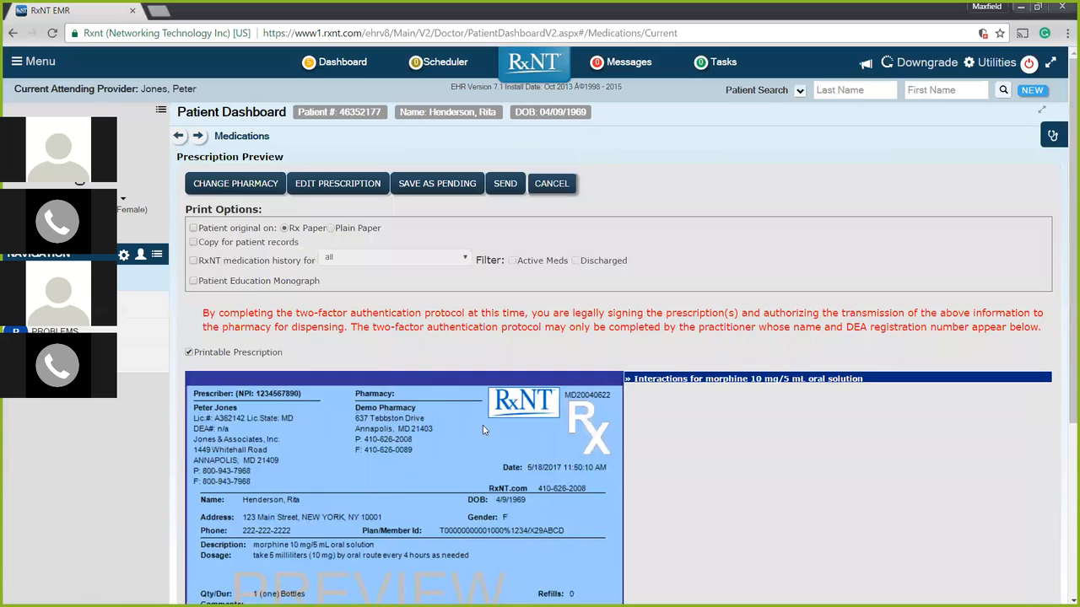
scroll(673, 355, down, 3)
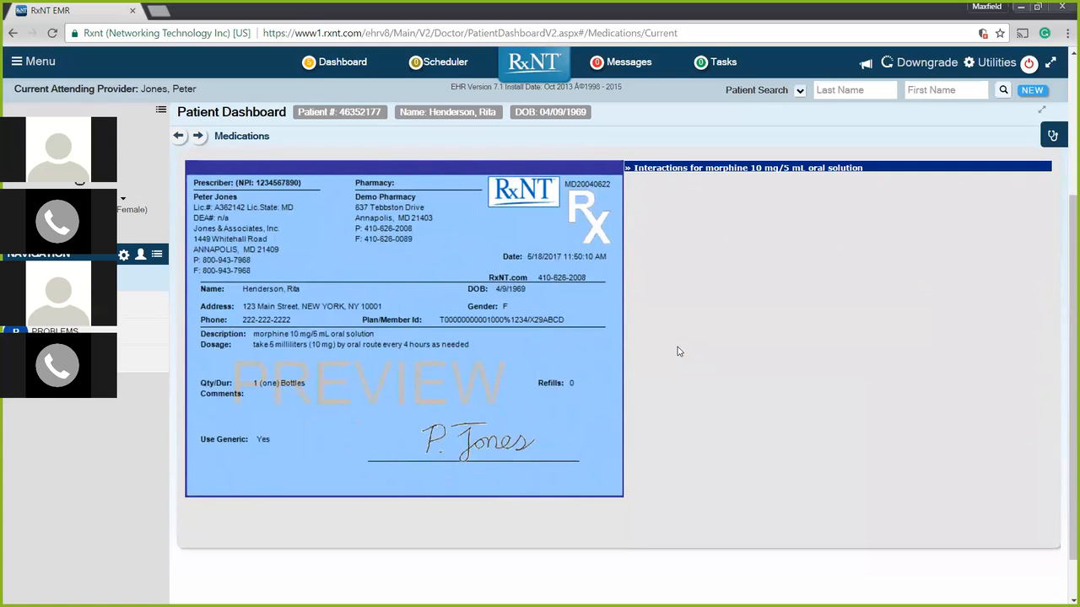
scroll(679, 351, up, 3)
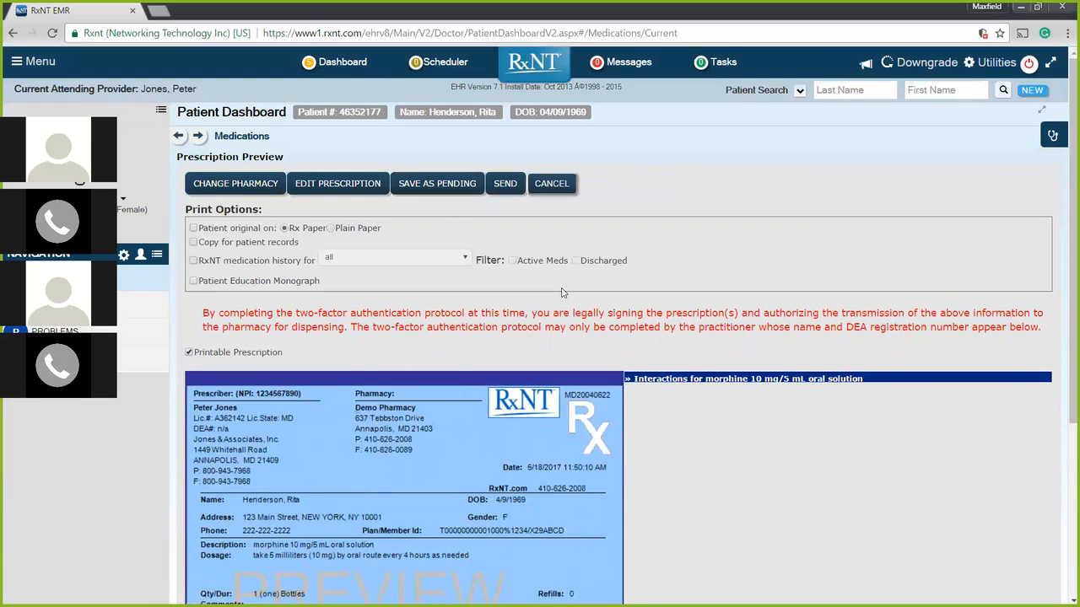
Send the morphine prescription for signing and enter the prescriber's login password
click(498, 191)
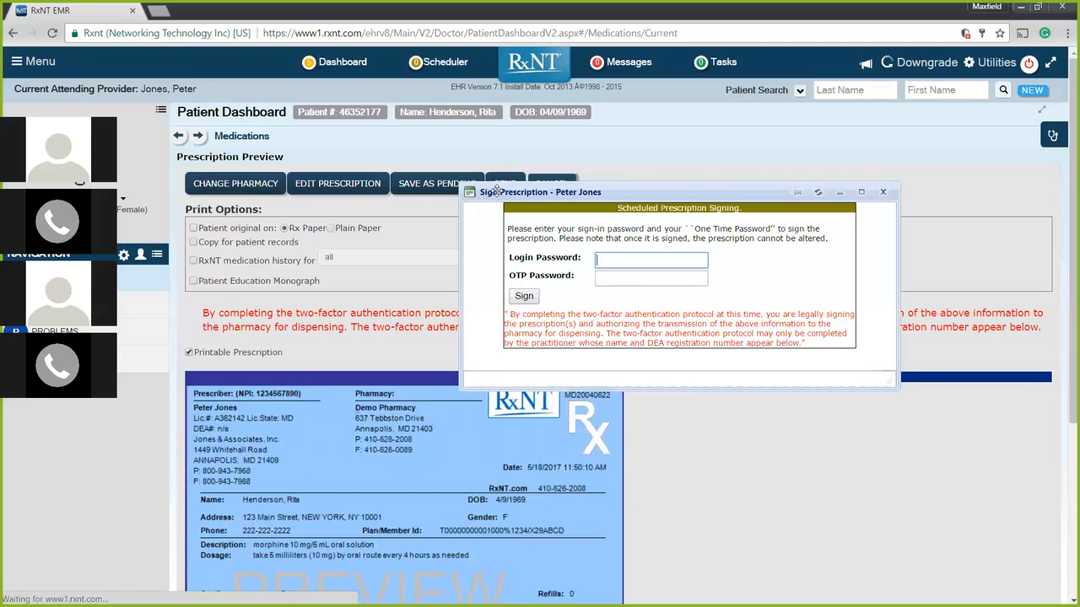
click(603, 265)
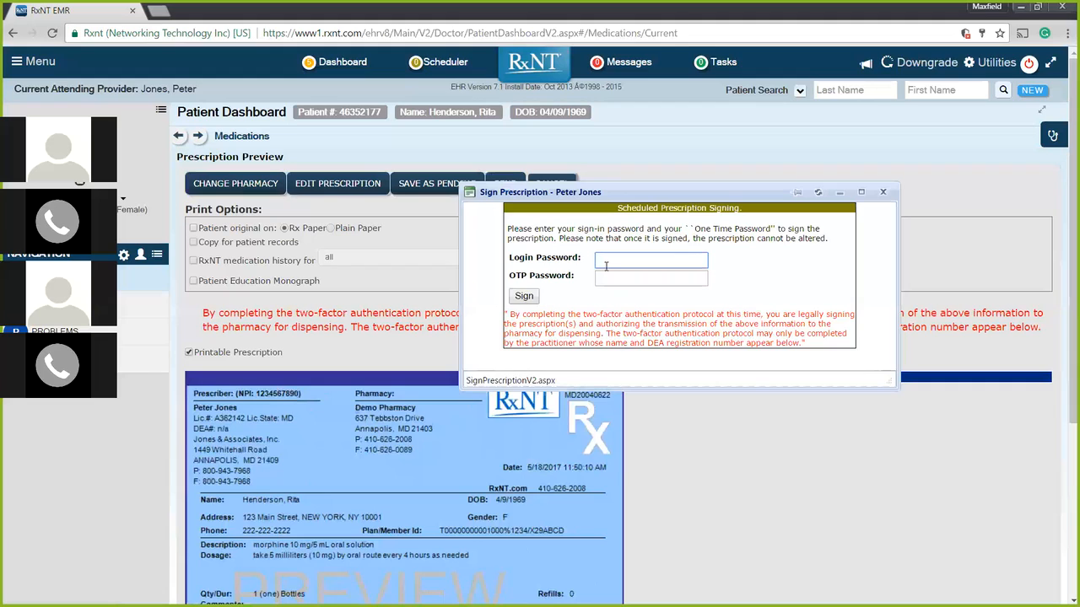
text(••••••••••••)
key(Tab)
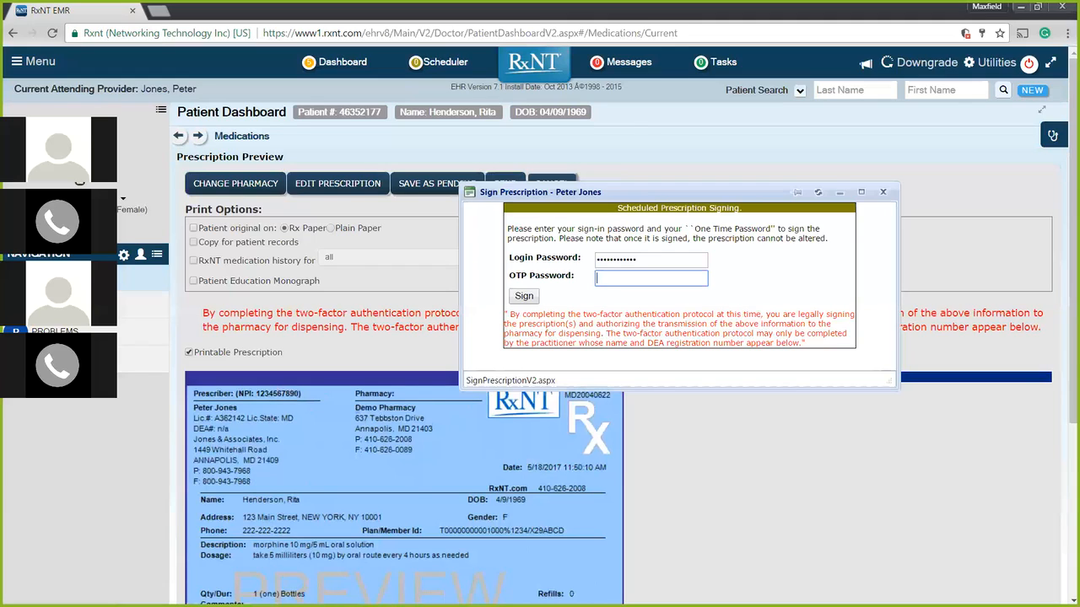
Switch to the RxNT Token Options PDF in Adobe Acrobat Reader to view the one-time password token options
key(alt+Tab)
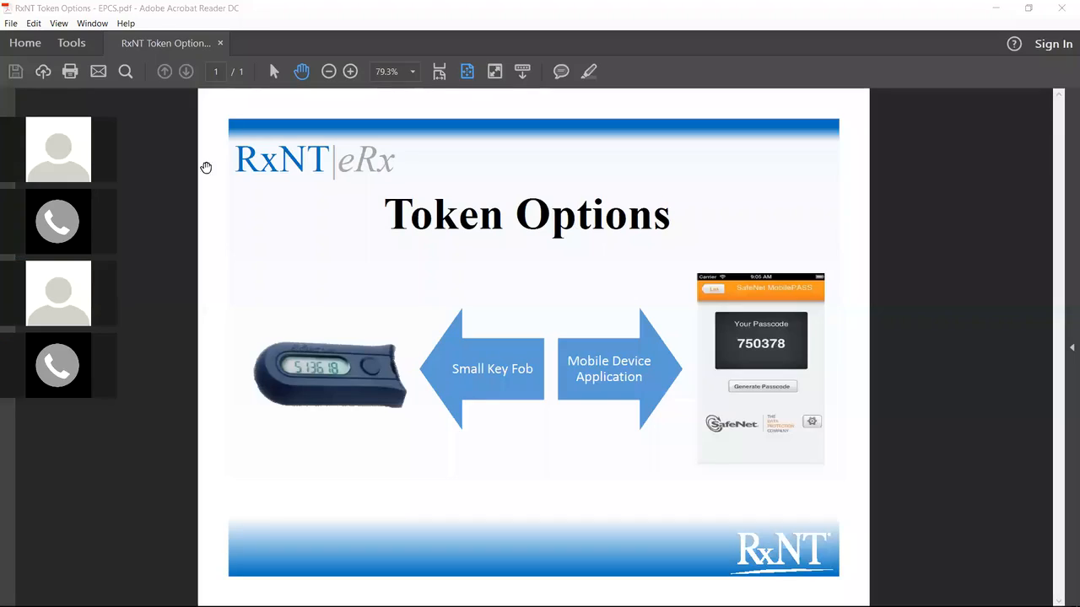